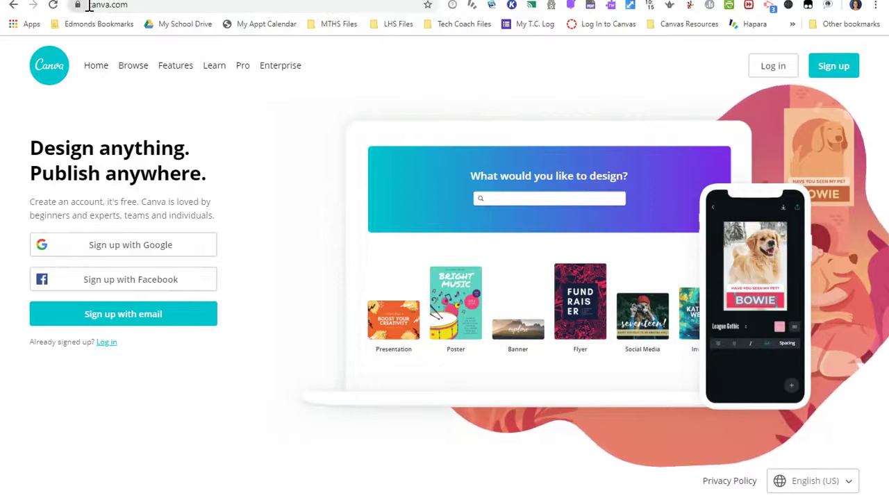
Select the canva.com address in the browser's address bar on the Canva home page
left_click(133, 4)
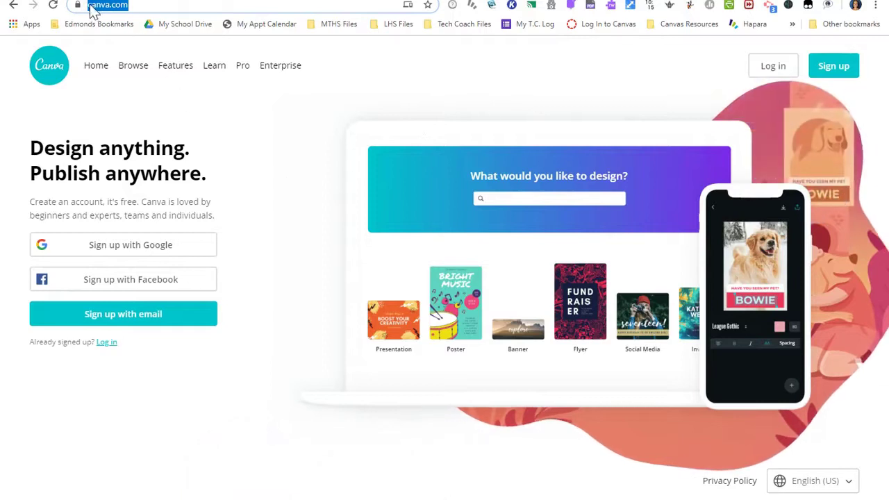
Sign up for Canva with Google and choose the Google account to sign in with
left_click(141, 254)
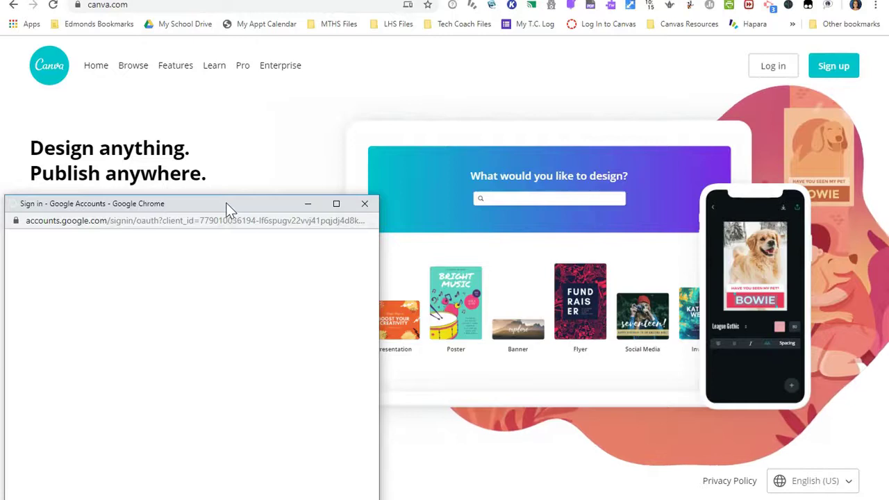
left_click(161, 408)
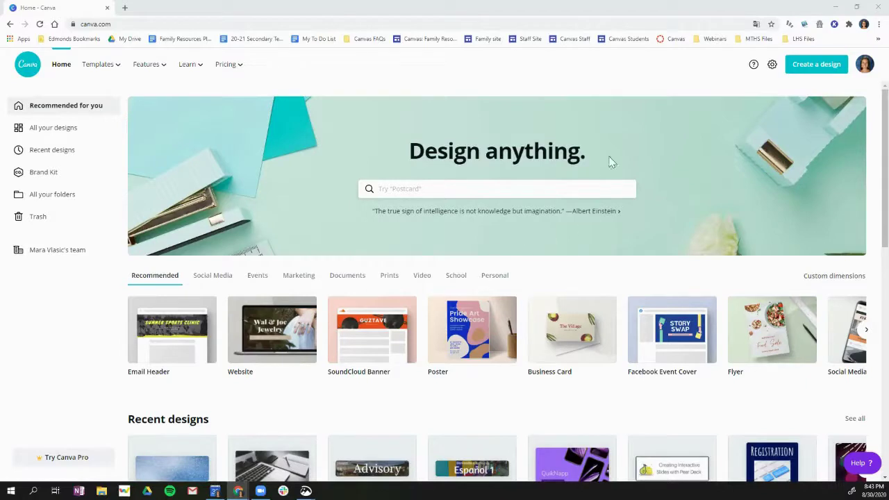
Create a custom-size design 760 px wide by 200 px tall
left_click(841, 281)
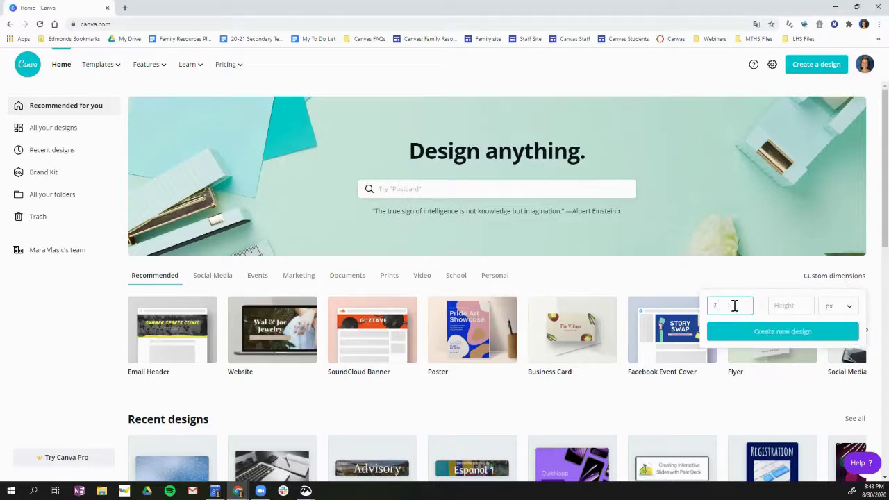
type("760")
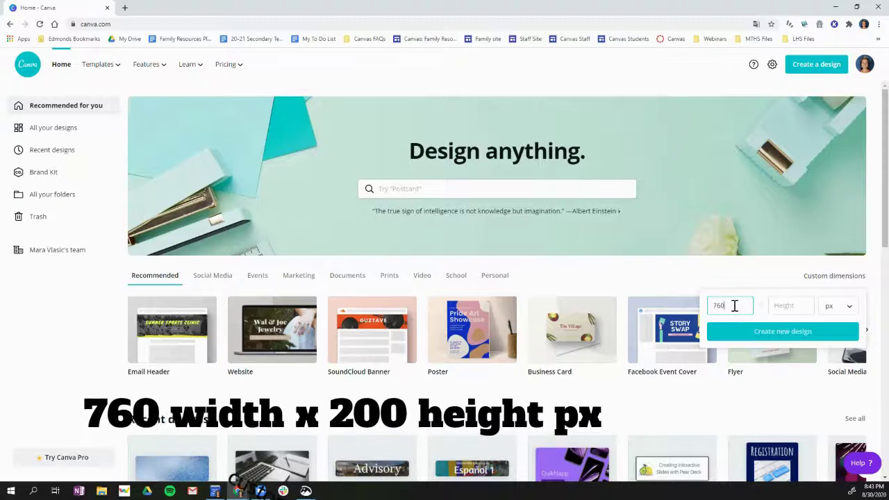
left_click(783, 303)
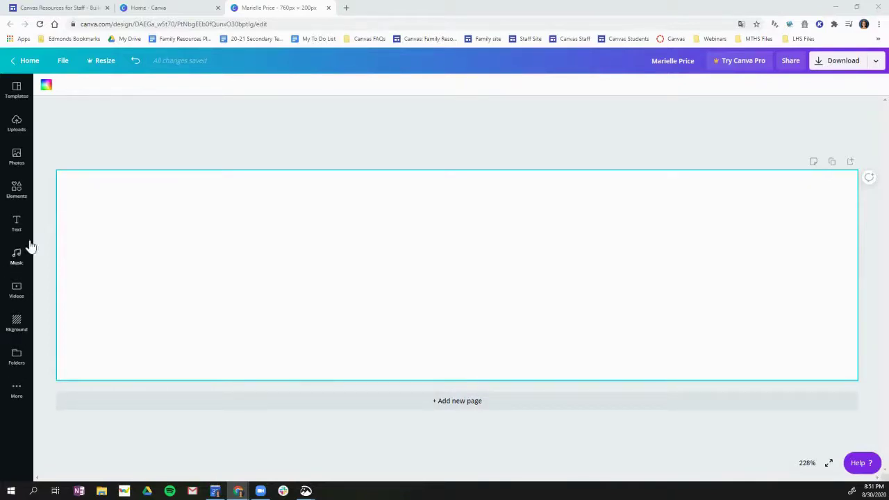
Drag the Techno Electro template from the Templates panel onto the blank page
left_click(17, 95)
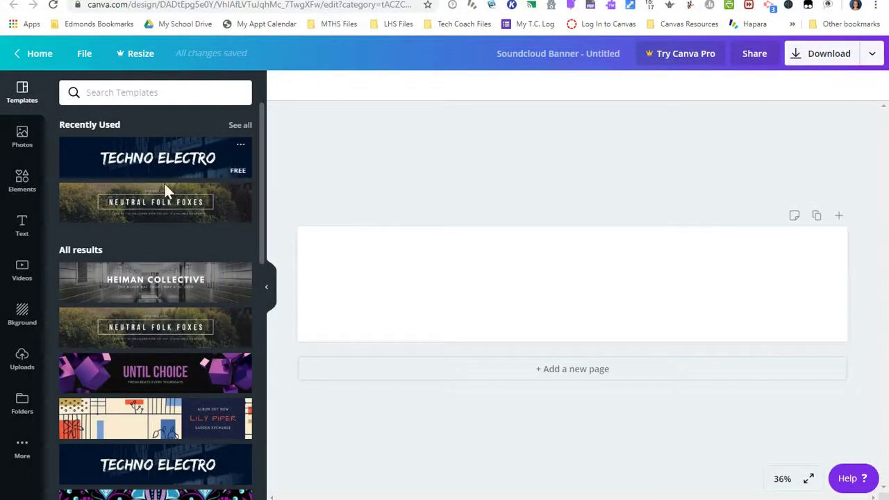
scroll(143, 307, "down", 2)
scroll(143, 307, "down", 12)
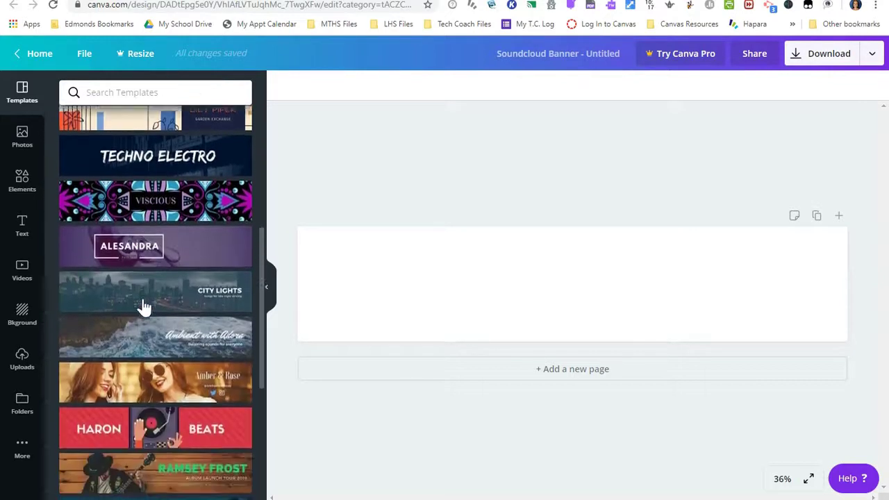
scroll(145, 307, "down", 4)
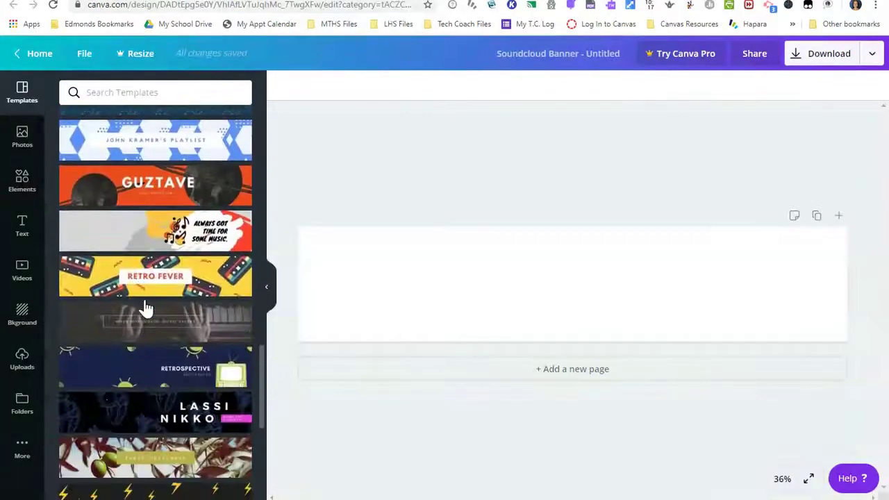
scroll(144, 307, "up", 18)
scroll(145, 307, "up", 2)
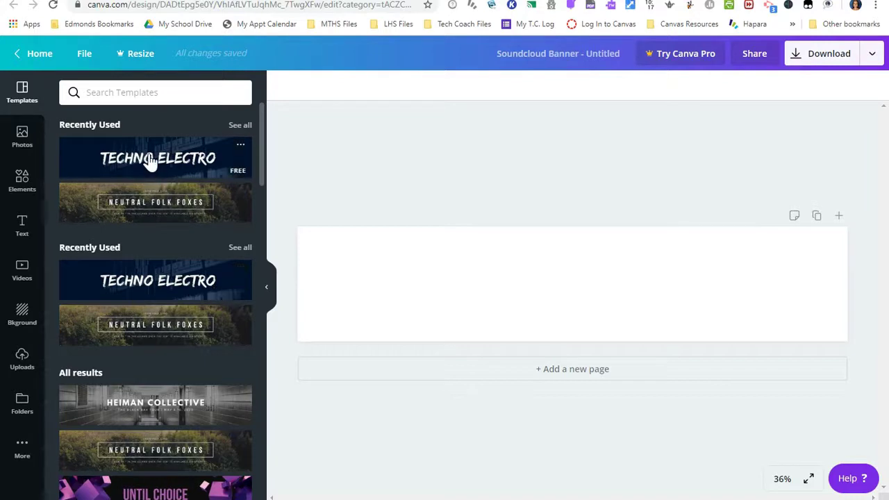
left_click_drag(151, 161, 444, 262)
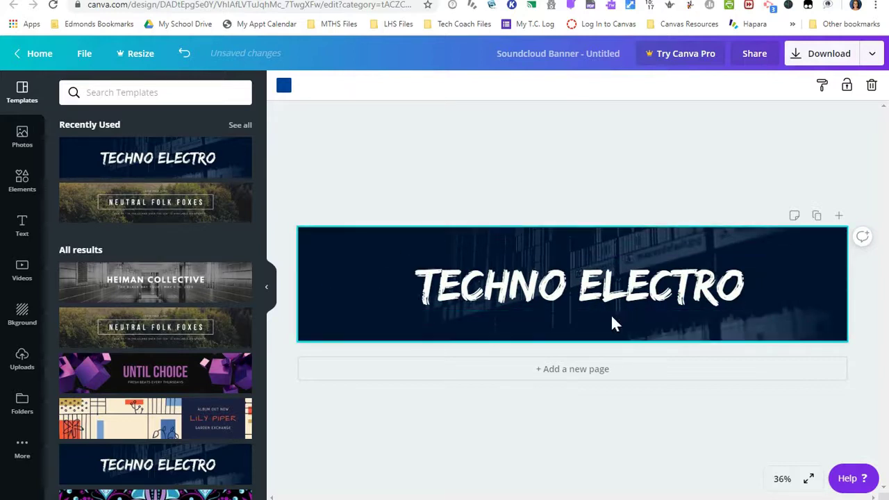
Replace the TECHNO ELECTRO title text with GEOLOGY
left_click(602, 295)
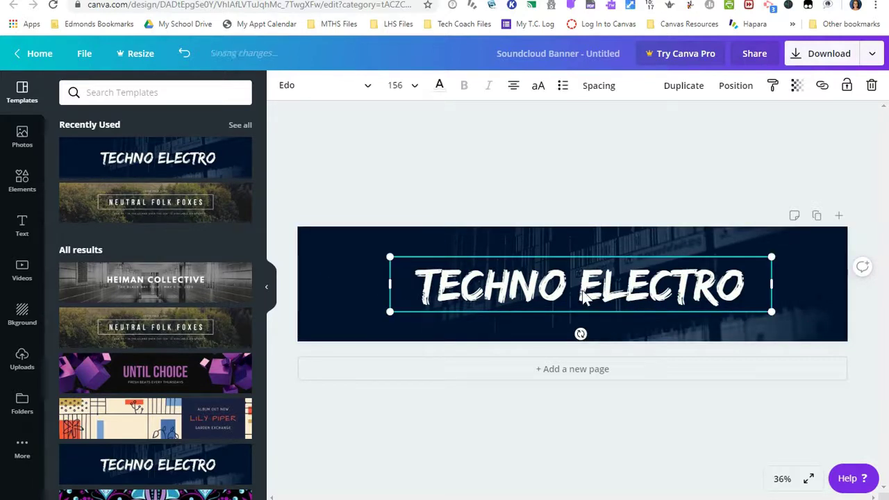
double_click(584, 290)
left_click(583, 290)
key("ctrl+a")
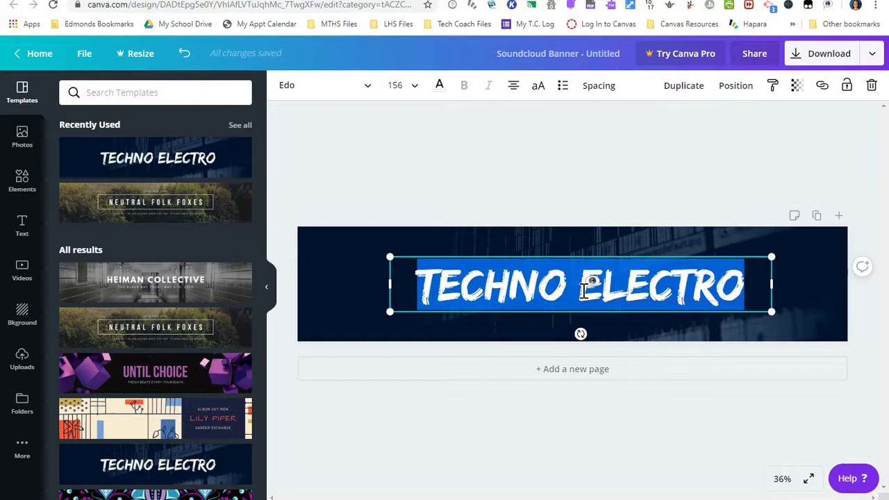
type("GEOLOGY")
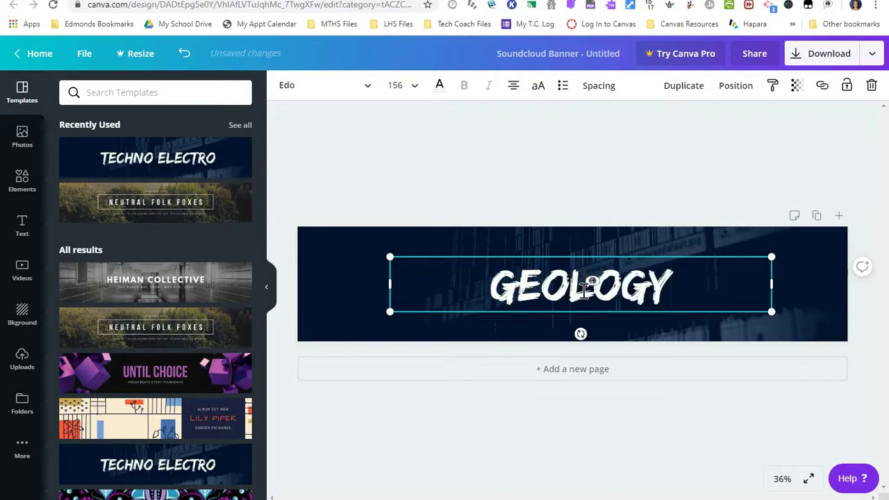
left_click(620, 238)
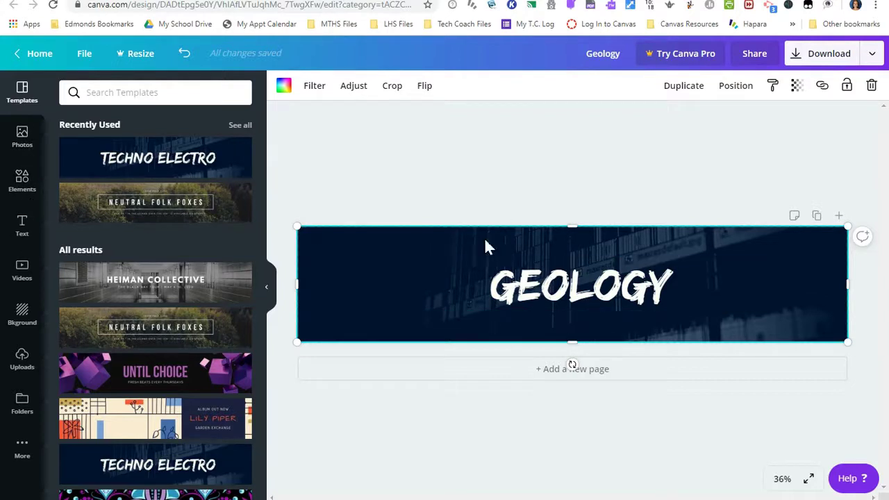
Add a subheading text box centred just above the GEOLOGY title
left_click(19, 228)
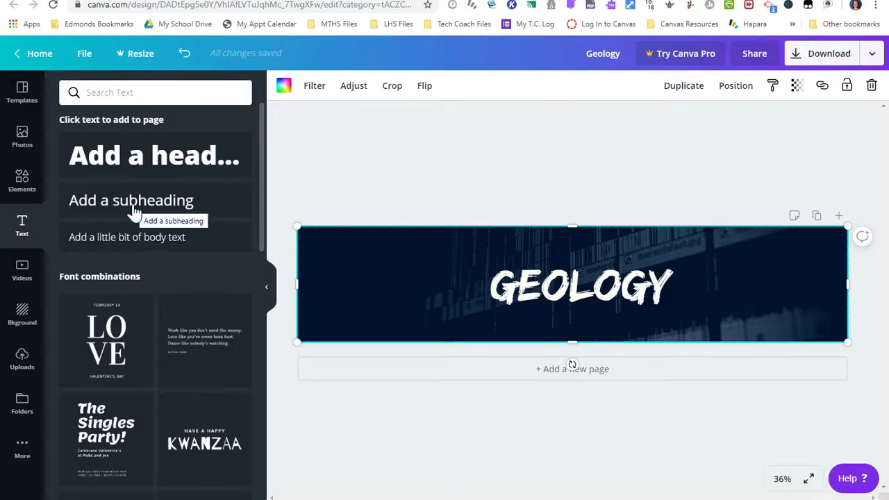
left_click_drag(127, 209, 450, 236)
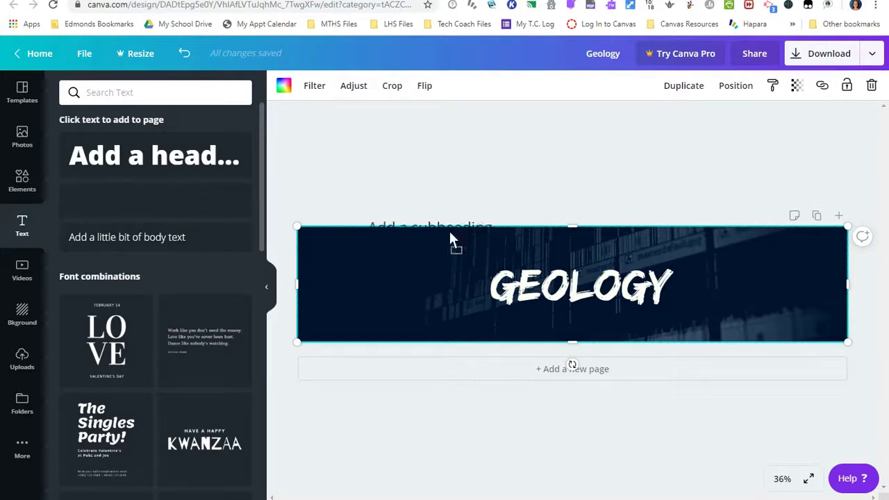
left_click_drag(594, 256, 704, 271)
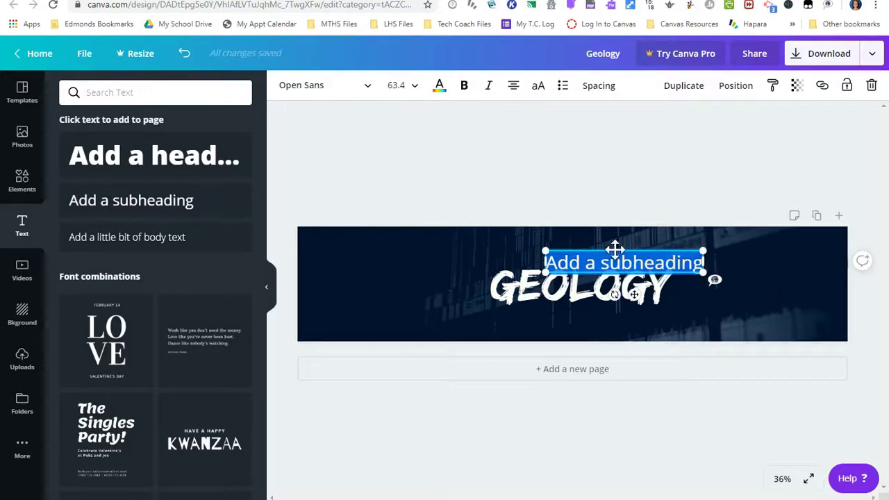
left_click_drag(615, 250, 572, 237)
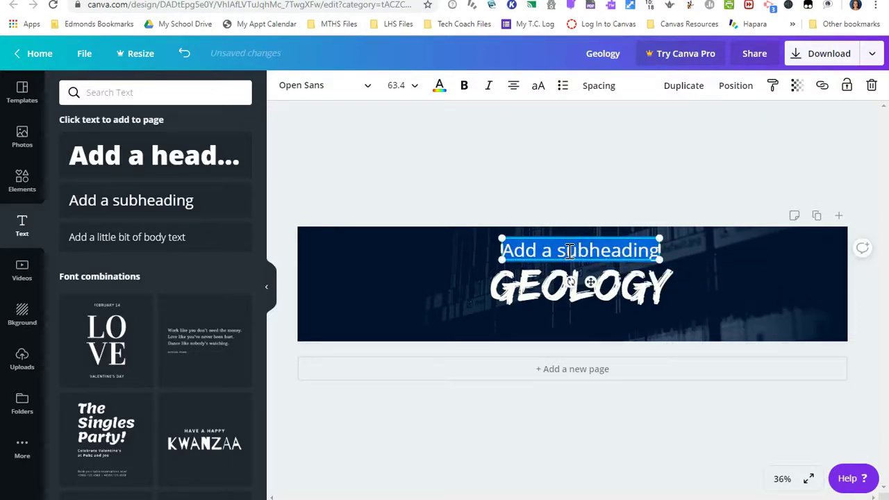
Replace the placeholder subheading text with 'Welcome to'
triple_click(569, 251)
key("BackSpace")
type("WE")
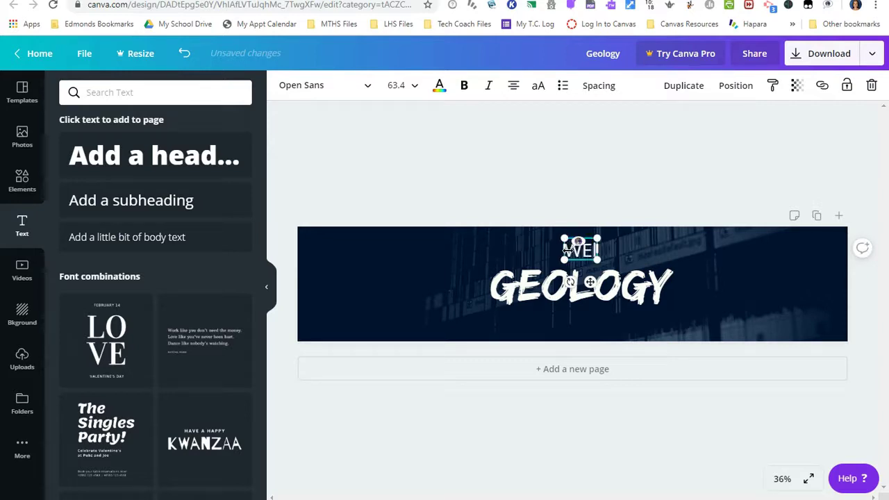
key("BackSpace")
type("elcome to")
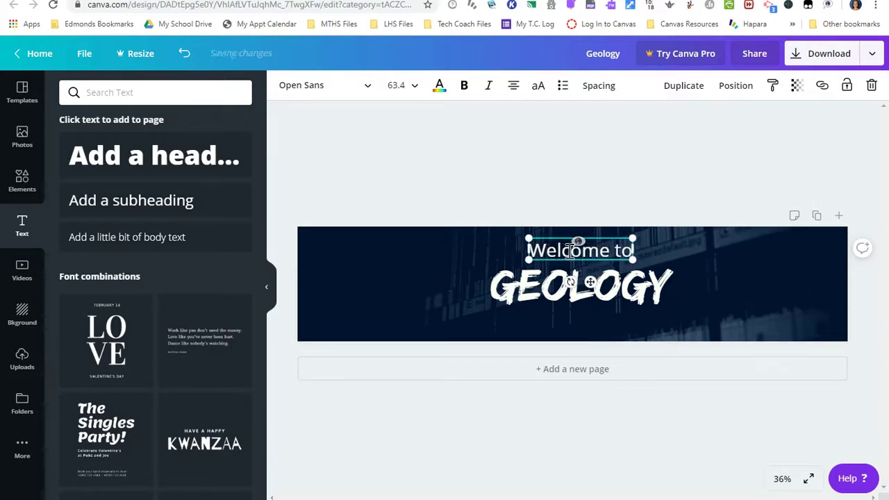
left_click(661, 192)
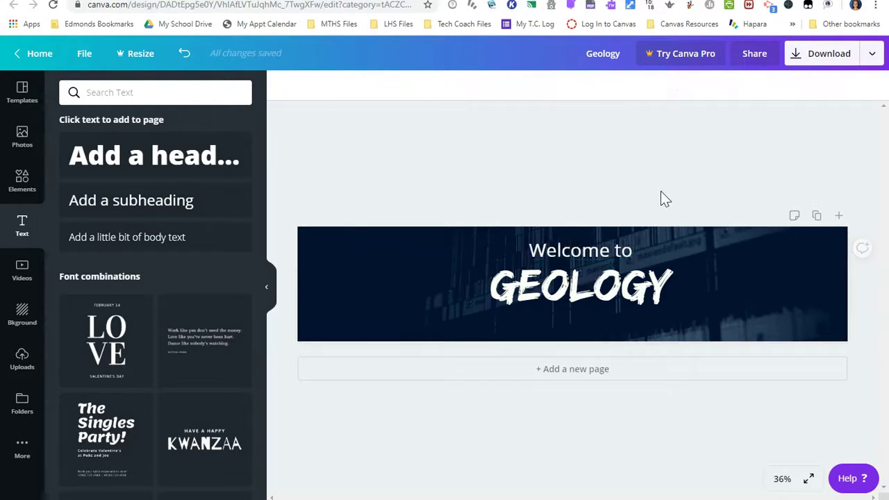
left_click(609, 246)
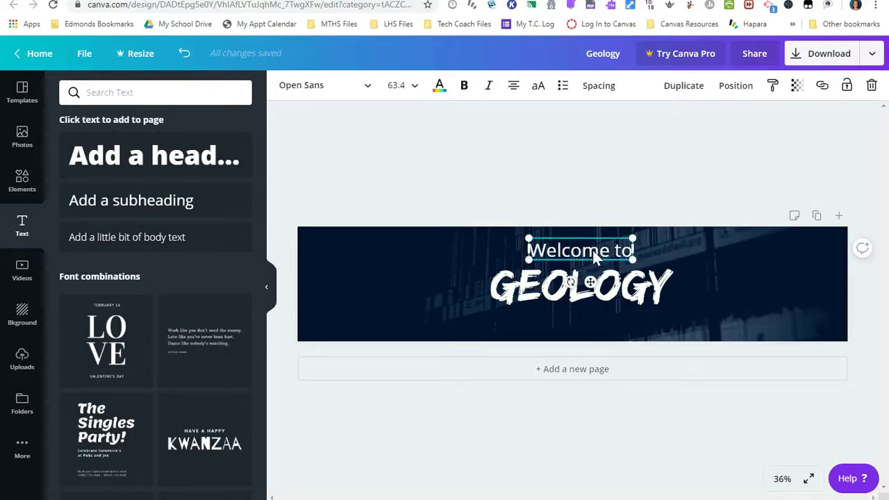
Set the Welcome to text's font to Abril Fatface
double_click(594, 250)
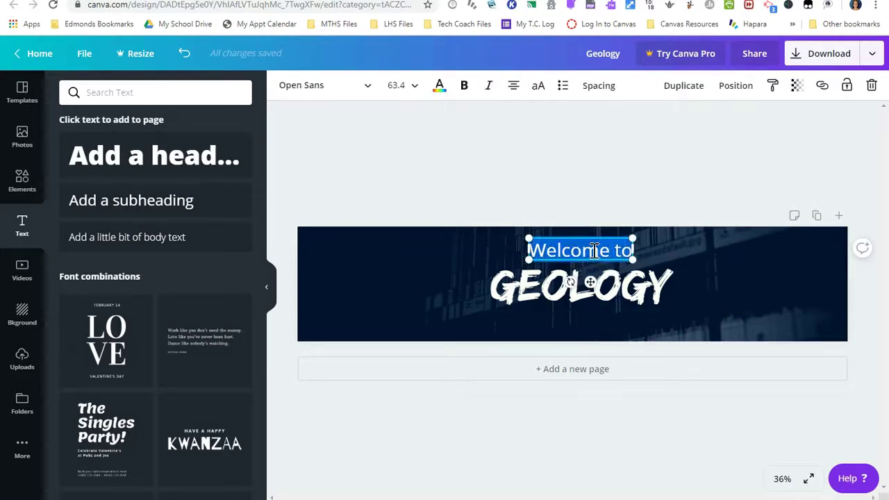
left_click(325, 93)
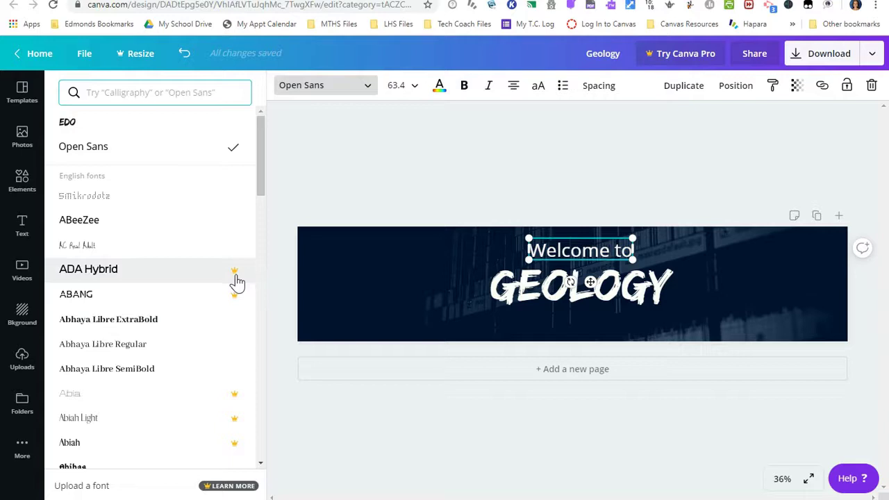
scroll(214, 344, "down", 3)
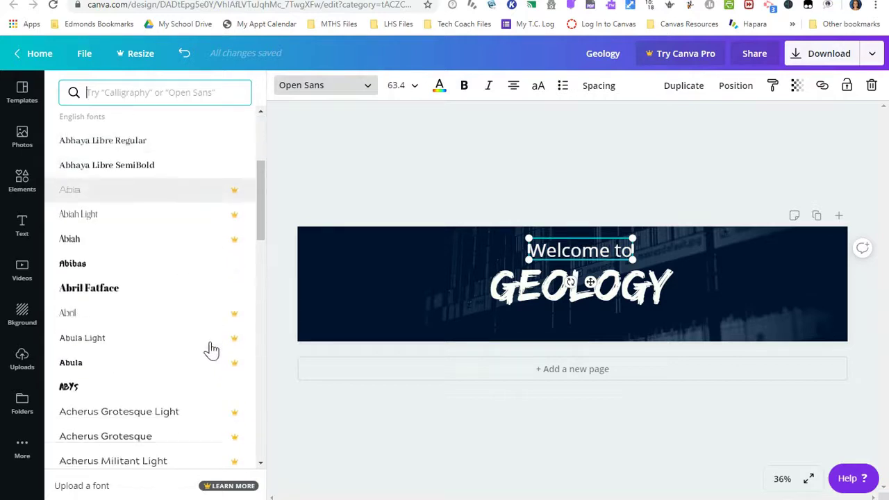
scroll(212, 350, "down", 1)
left_click(139, 246)
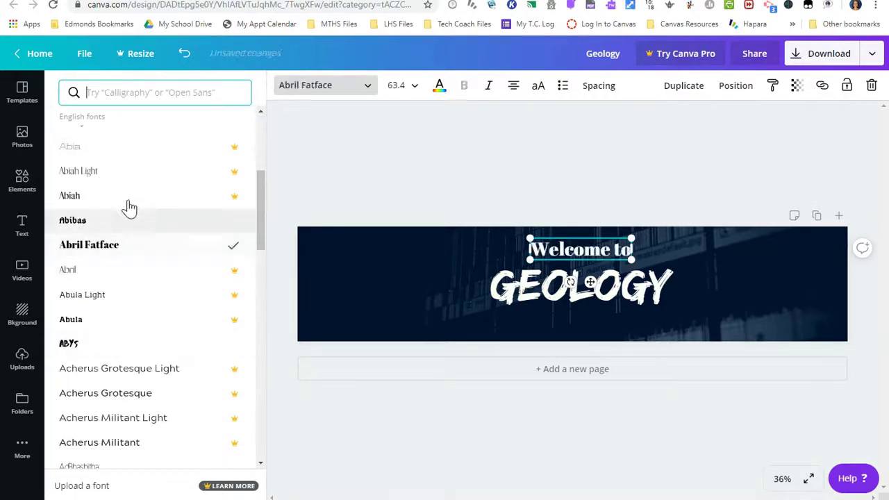
Make the Welcome to text size 48 and colour it yellow
left_click(413, 89)
scroll(407, 302, "down", 4)
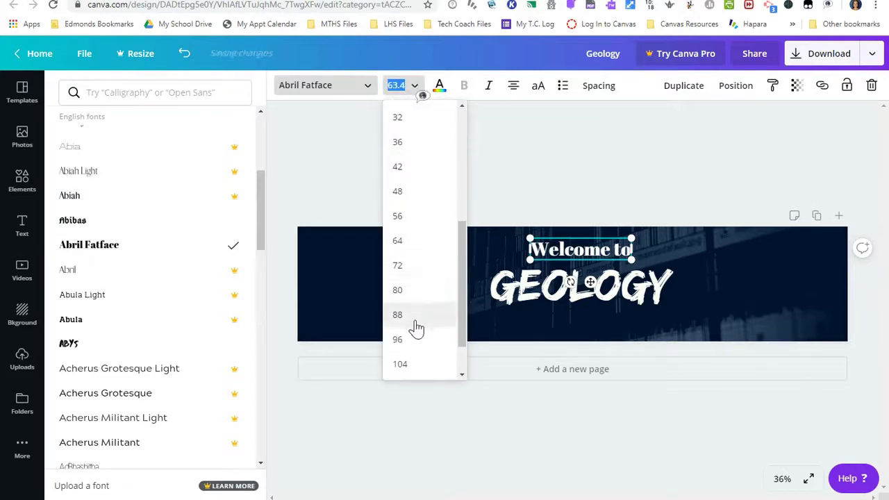
left_click(403, 196)
left_click(440, 88)
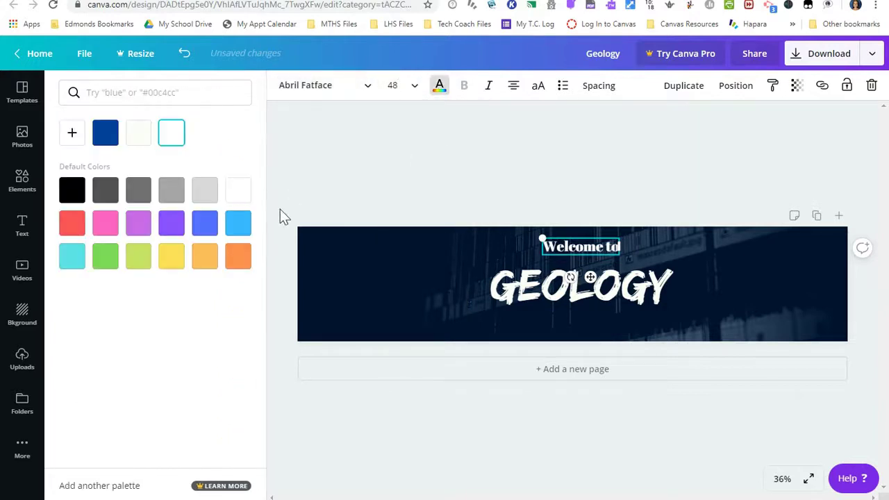
left_click(174, 259)
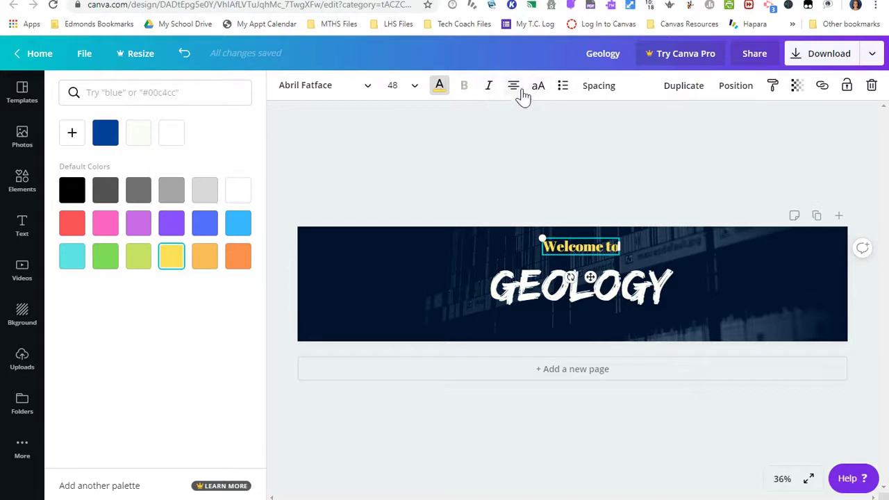
left_click(667, 246)
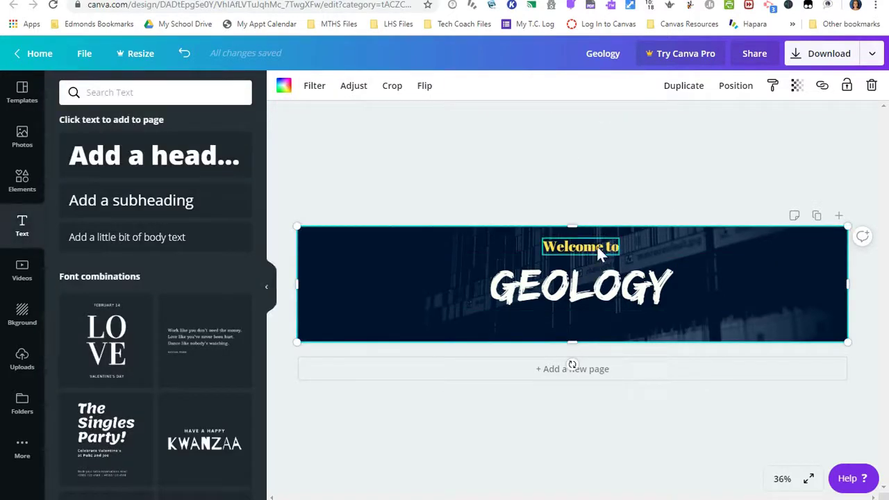
left_click(600, 156)
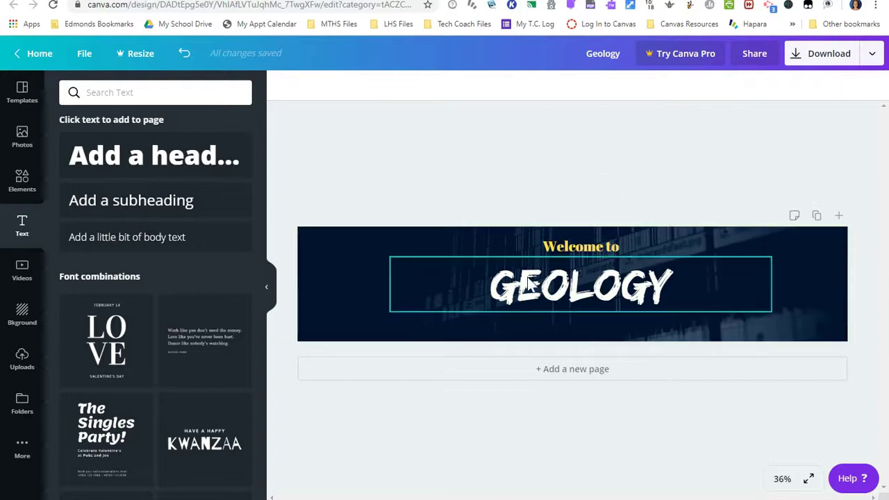
Set a colourful street photo as the banner background, undoing a misplacement and re-dropping it
left_click(20, 139)
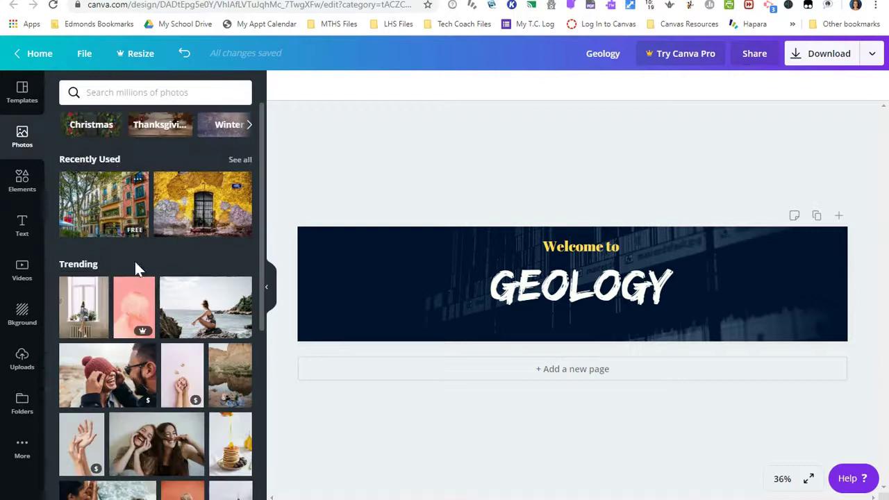
scroll(172, 366, "down", 1)
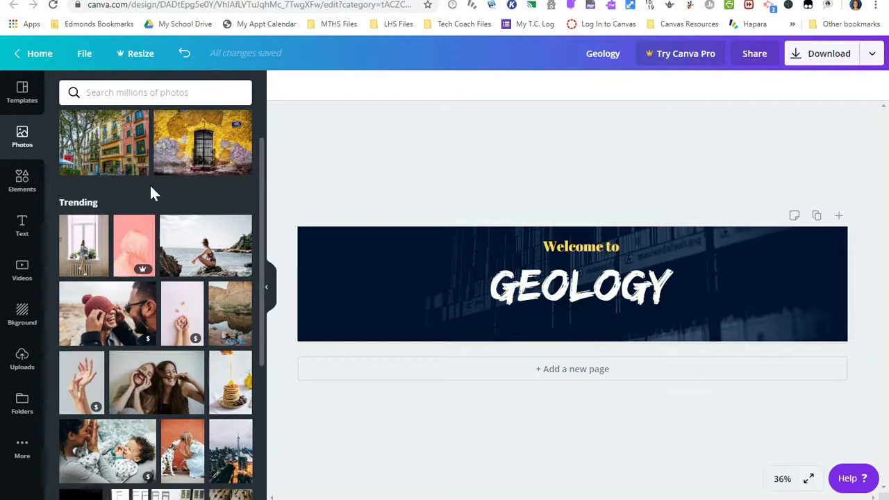
left_click_drag(98, 152, 336, 254)
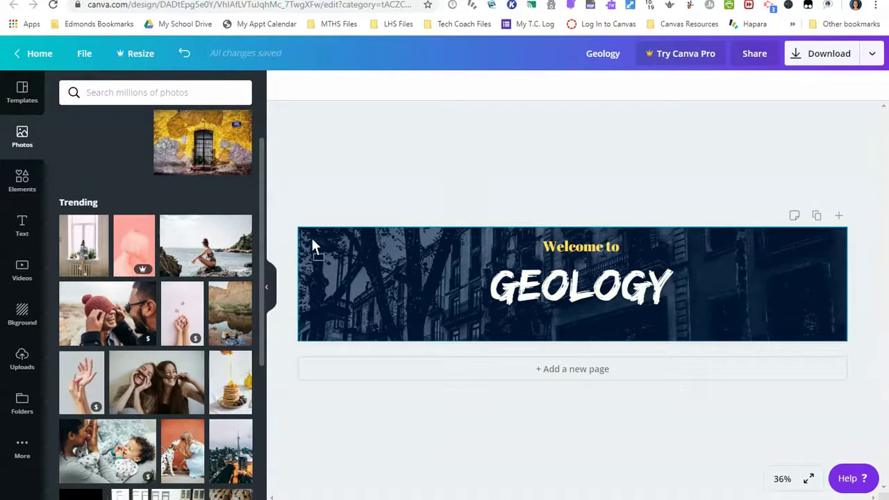
left_click_drag(392, 292, 332, 253)
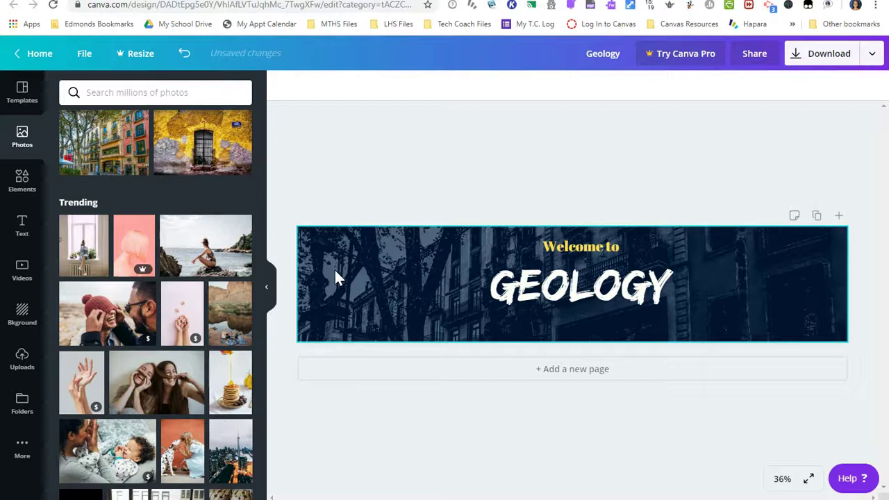
key("ctrl+z")
key("ctrl+z")
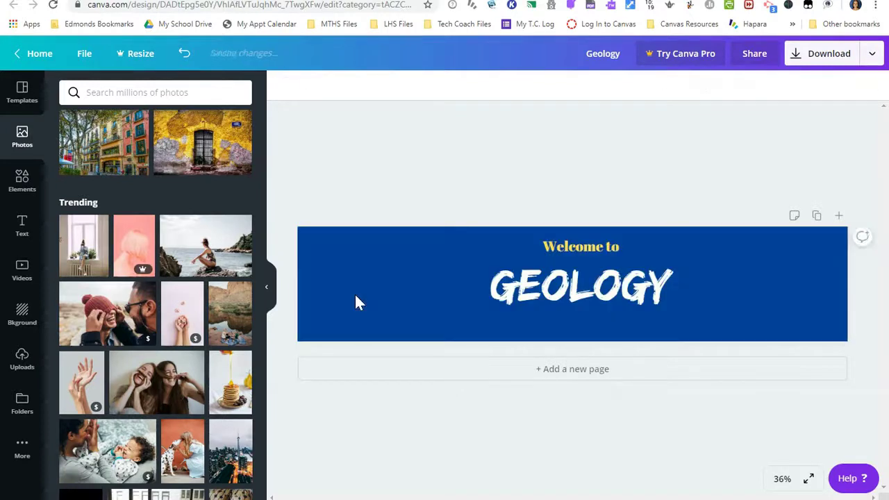
key("ctrl+z")
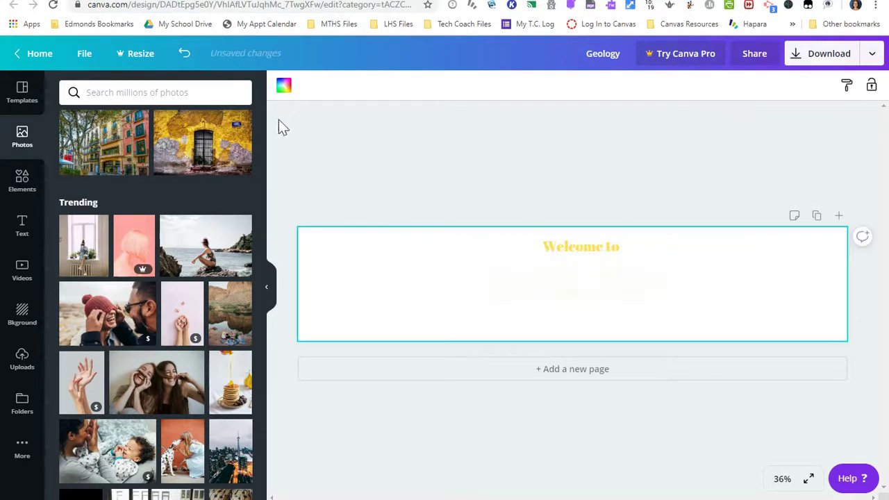
left_click_drag(114, 148, 310, 268)
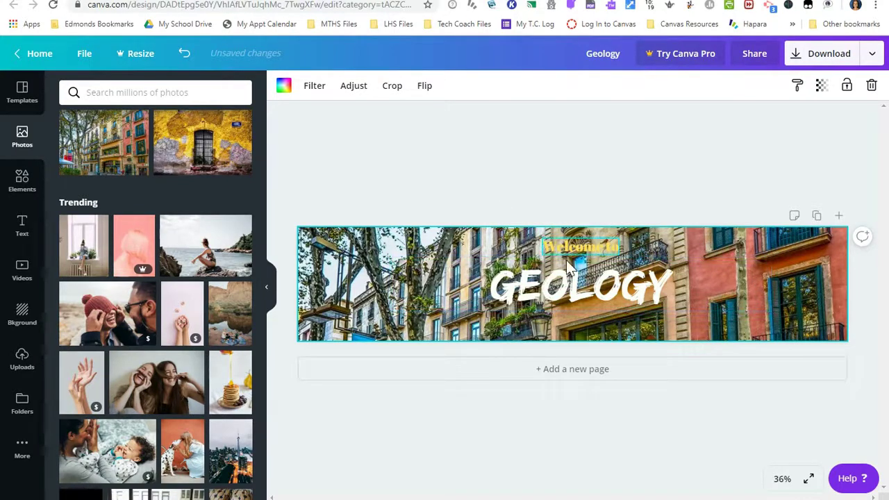
Place the uploaded portrait photo at the banner's left end beside GEOLOGY
left_click(26, 150)
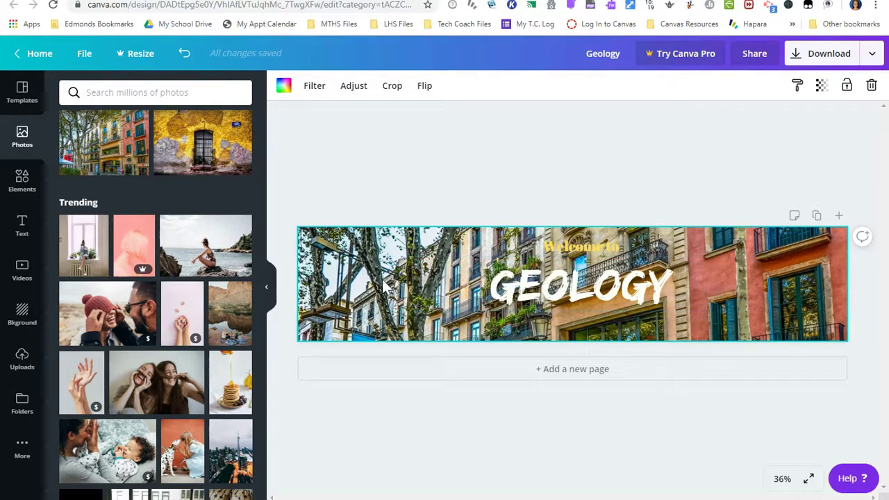
left_click(23, 360)
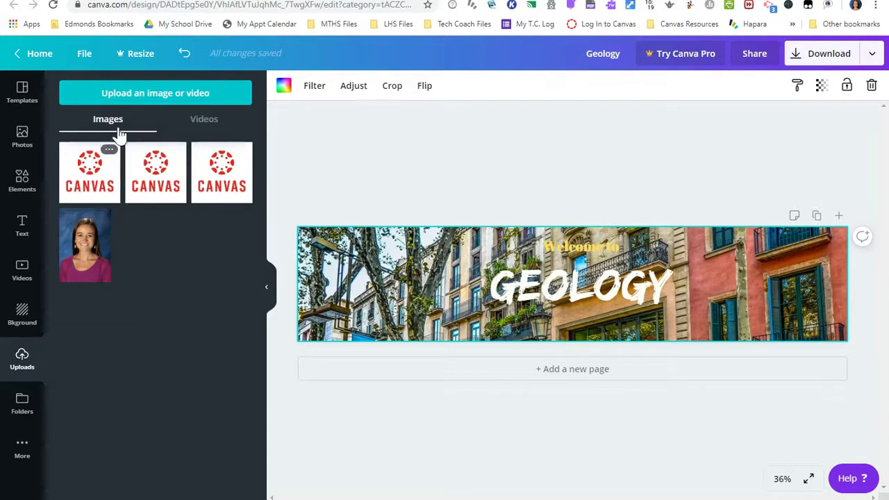
left_click_drag(82, 254, 357, 281)
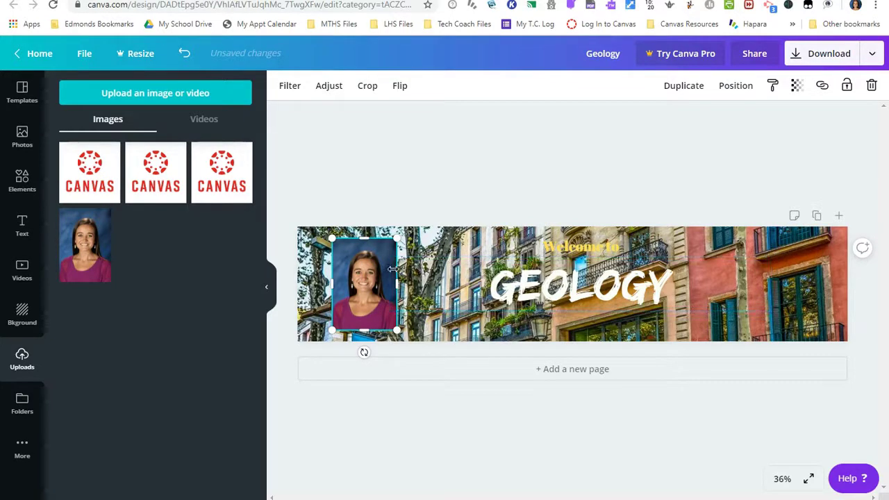
right_click(374, 275)
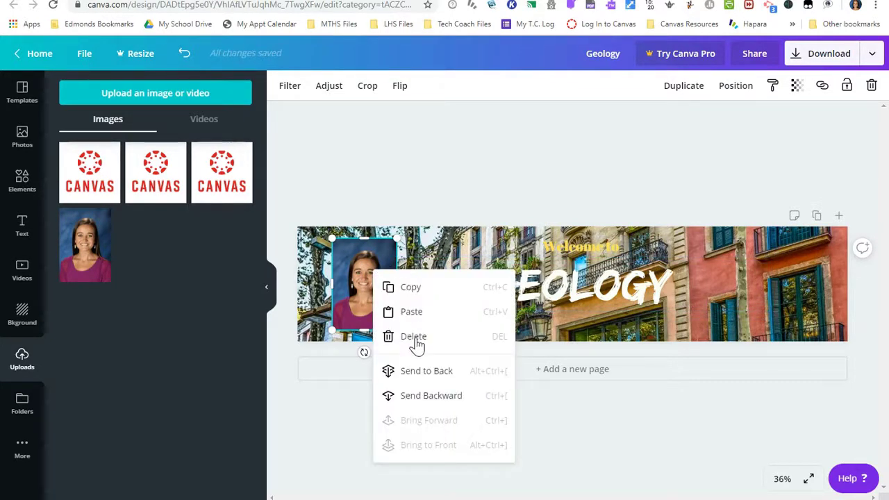
left_click(401, 197)
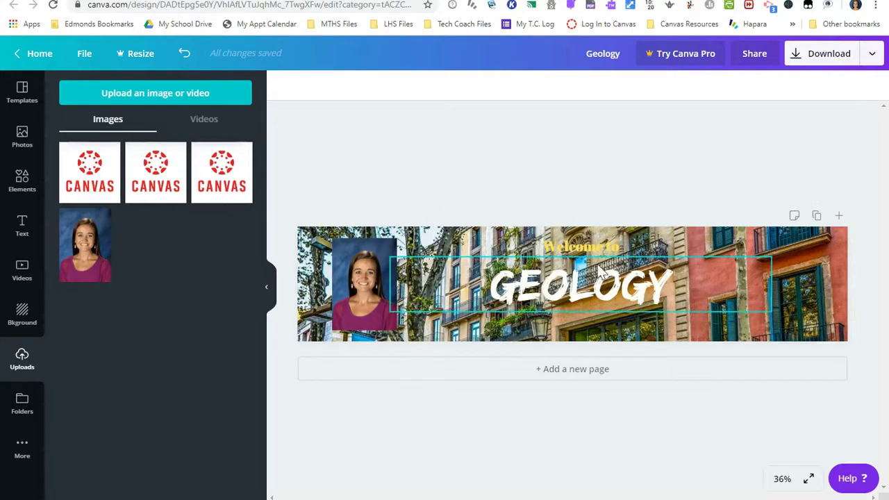
Replace the background with a crater photo from a 'geology' photo search
left_click(305, 238)
left_click(17, 139)
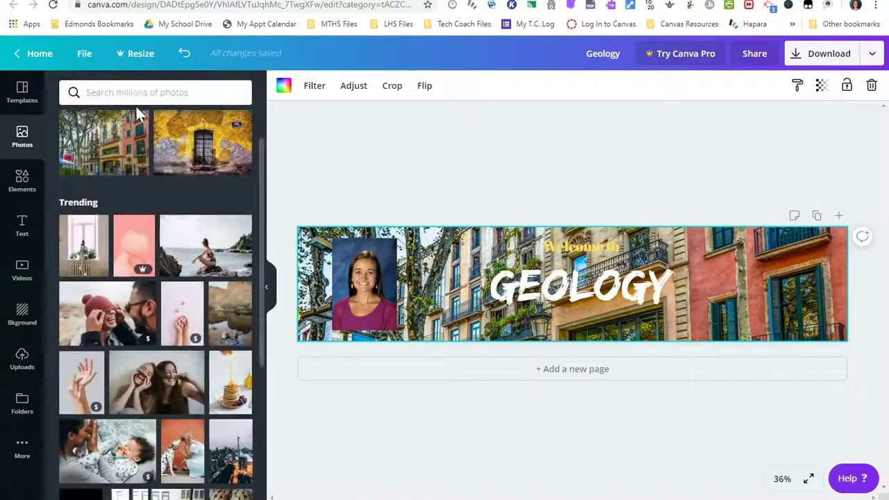
left_click(136, 93)
type("geology")
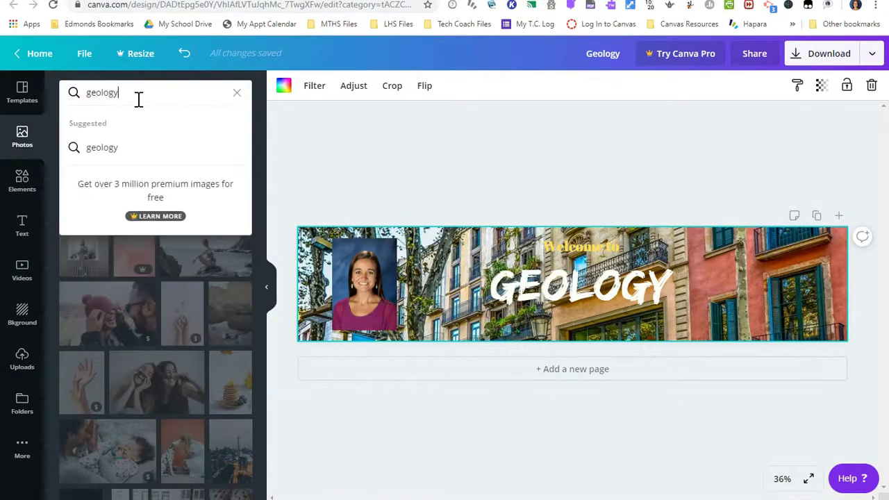
key("Return")
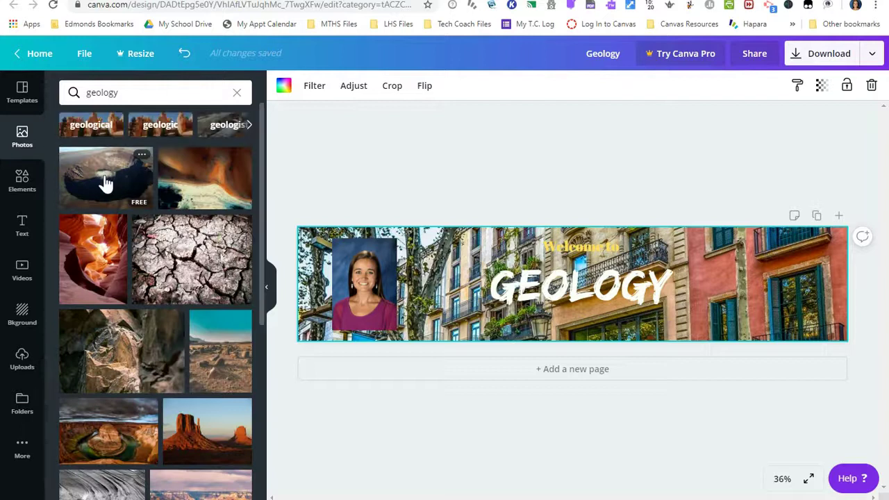
left_click_drag(103, 178, 305, 268)
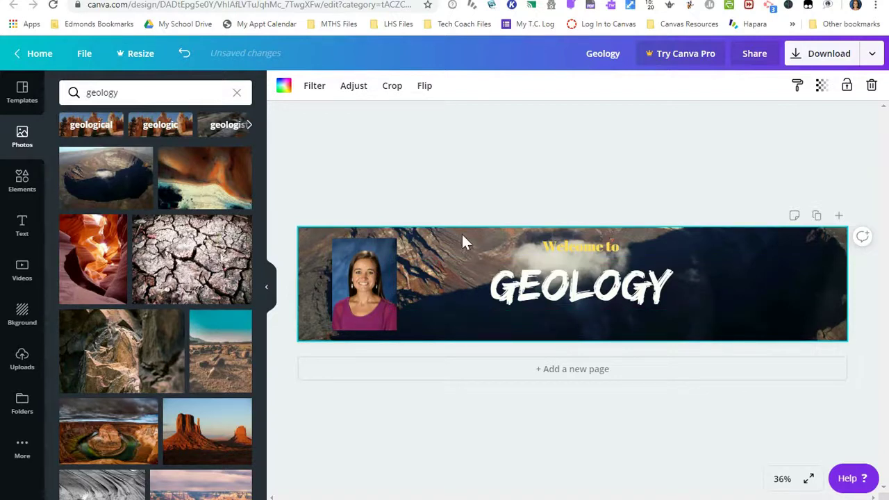
Reposition the crater photo within the background to show the crater rim and cloud
double_click(798, 254)
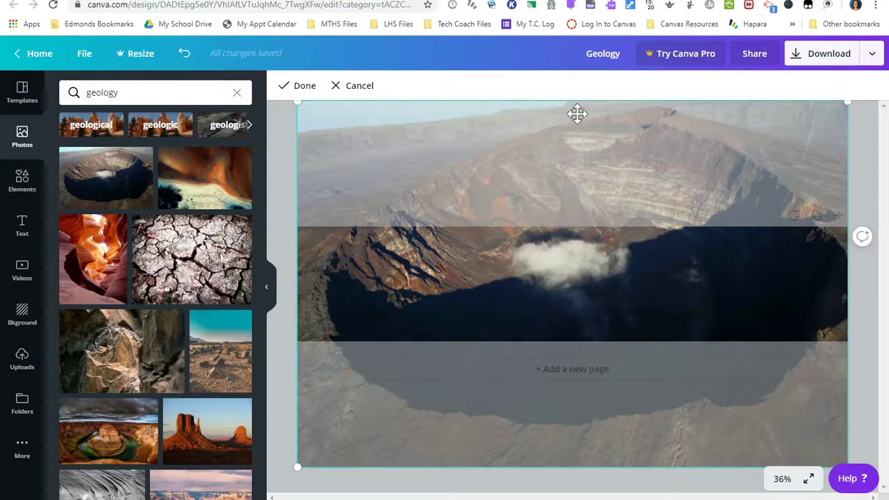
left_click_drag(579, 252, 629, 312)
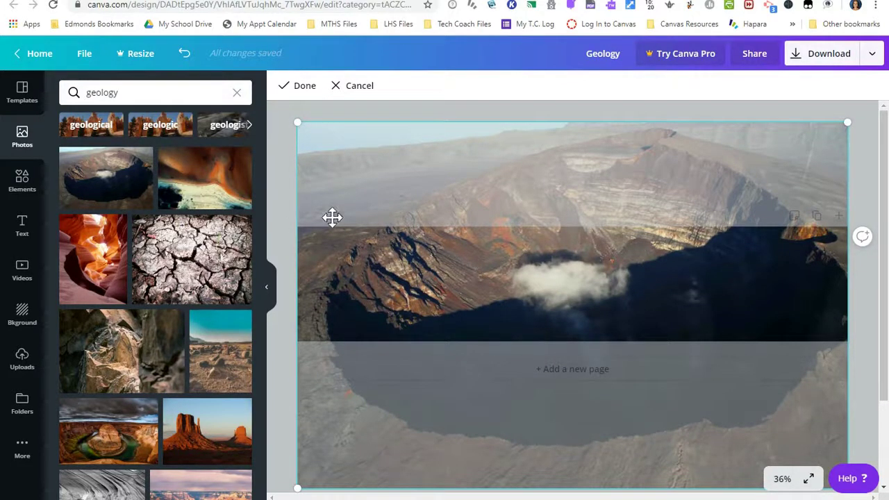
left_click(302, 86)
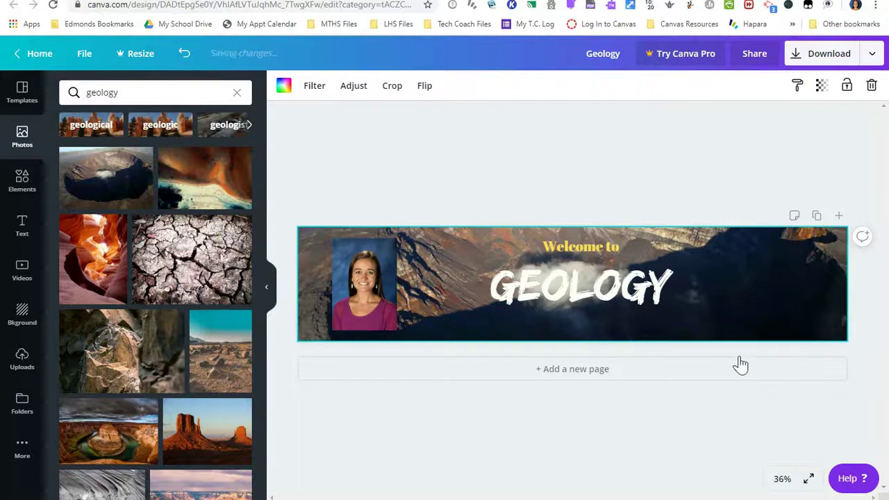
Delete the crater background photo from the banner
left_click(608, 290)
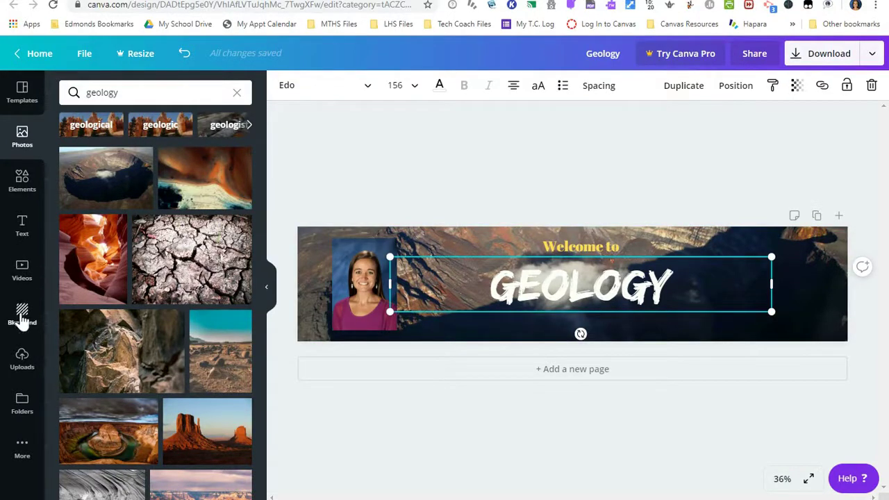
left_click(316, 259)
key("Delete")
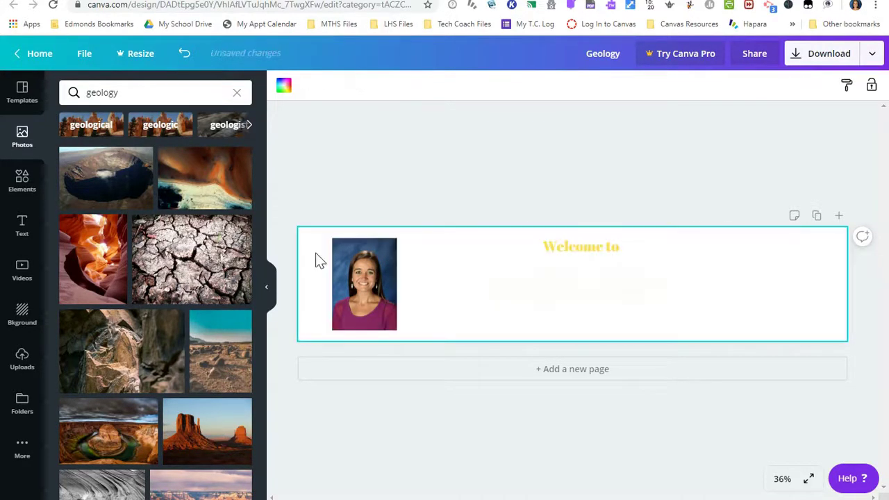
Add a sky-and-hills grid from Elements and switch it to a three-column layout
left_click(23, 186)
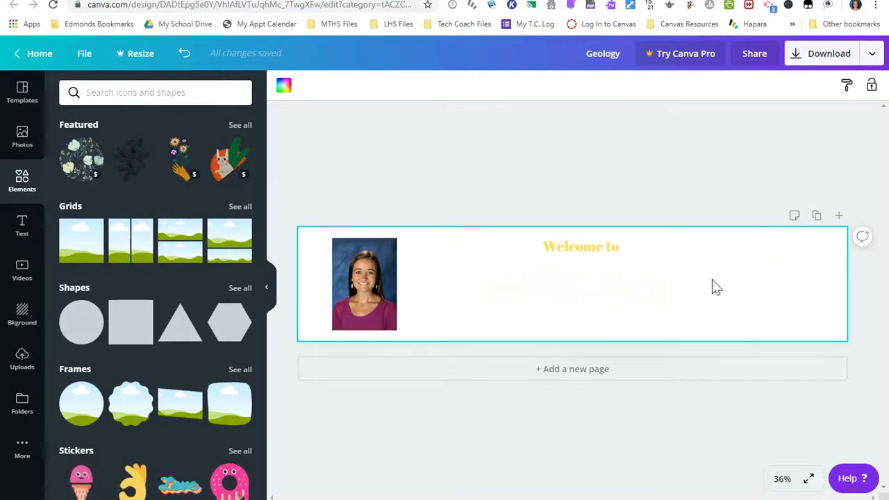
left_click(136, 251)
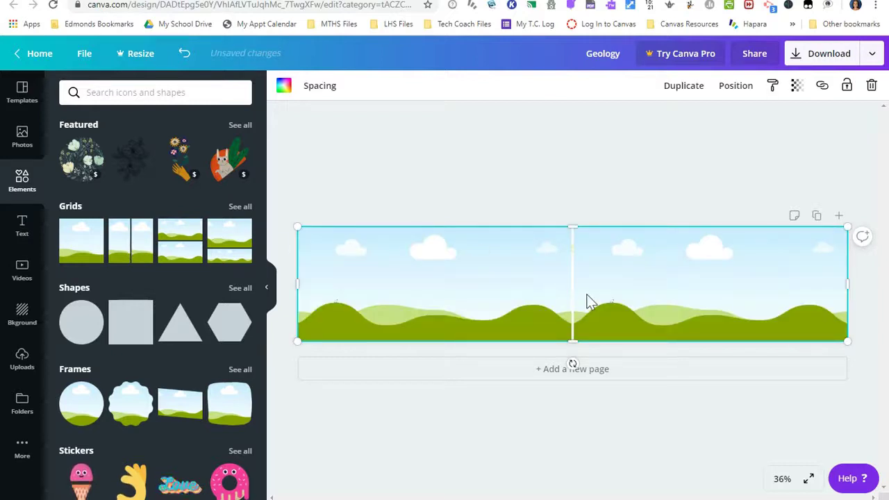
left_click(240, 207)
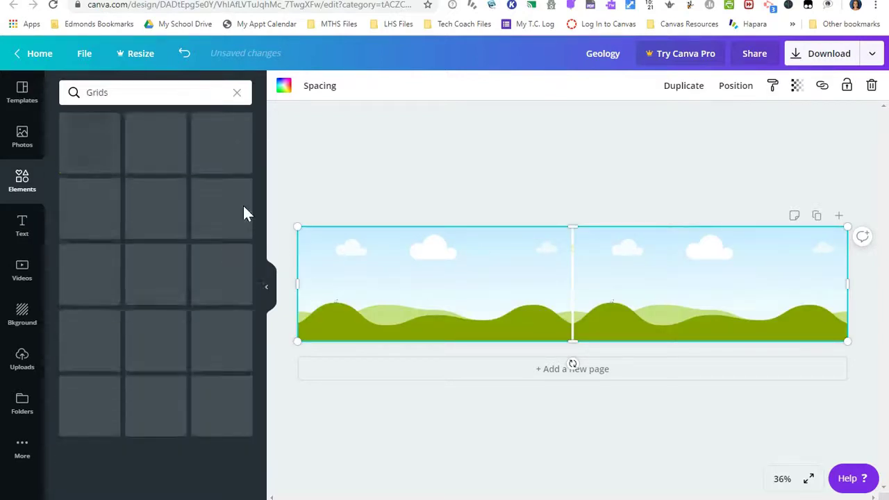
left_click(148, 283)
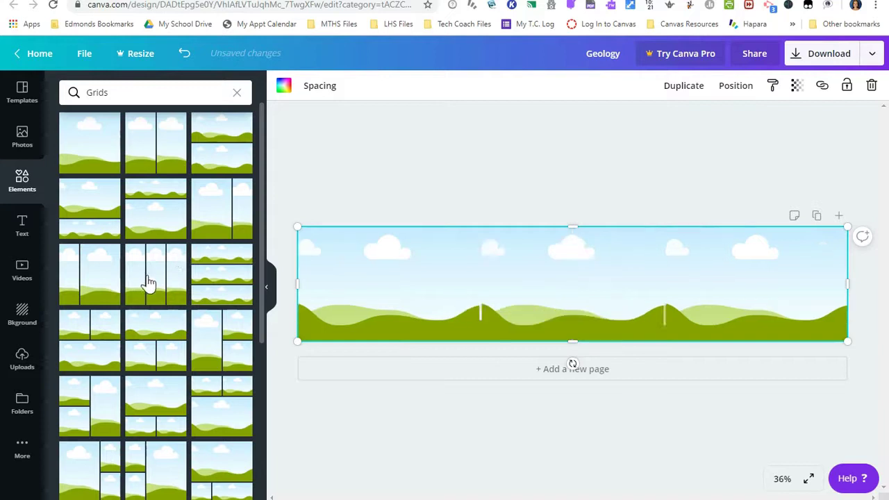
Send the grid to the back, then undo that change and reselect the banner grid
right_click(360, 270)
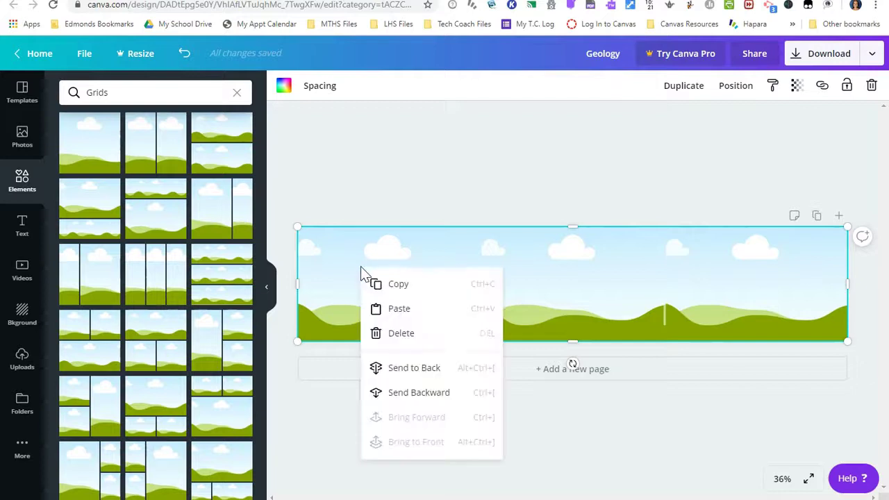
left_click(431, 375)
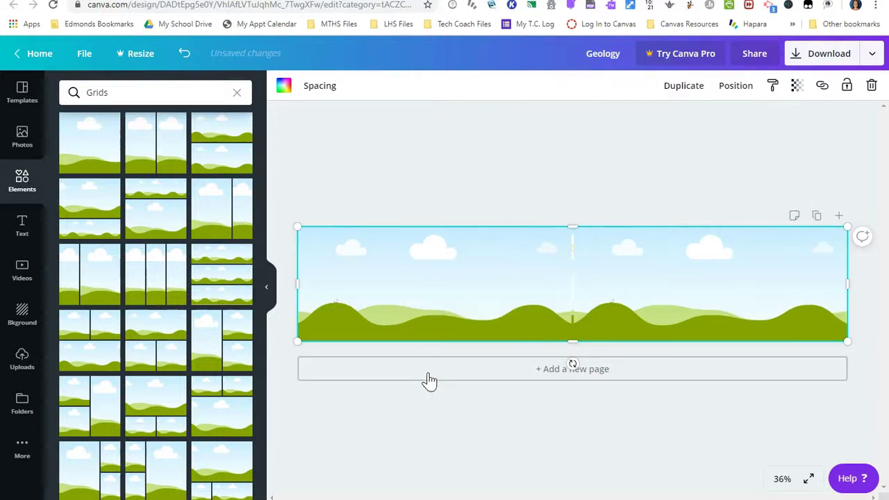
right_click(406, 302)
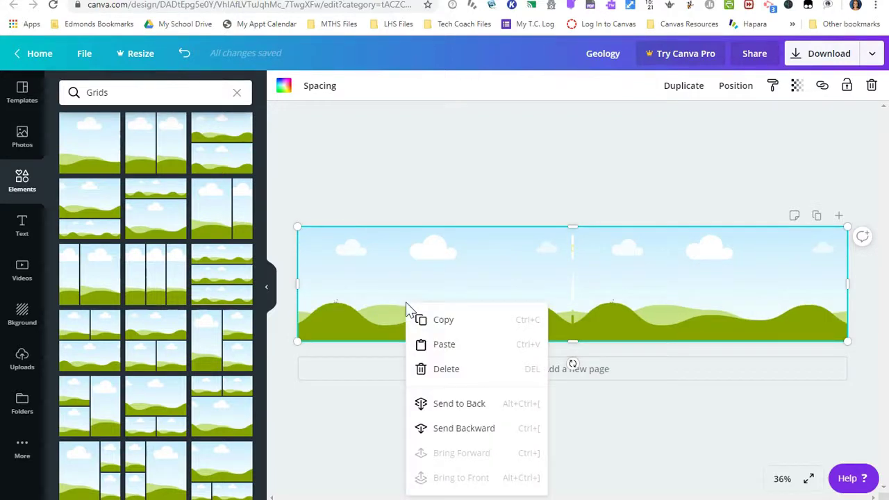
left_click(458, 264)
key("ctrl+z")
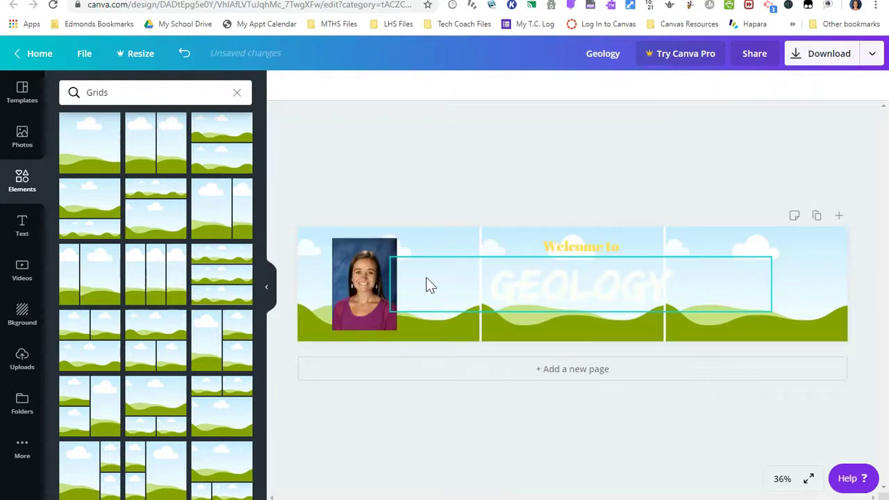
left_click(443, 244)
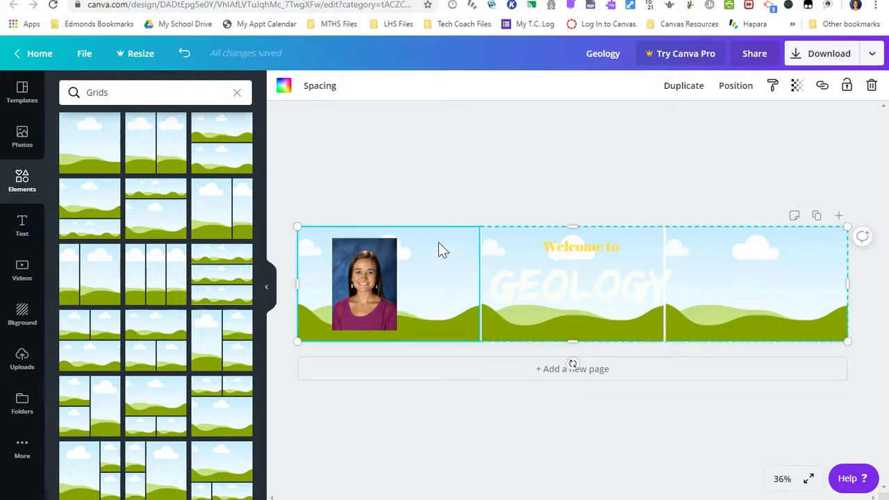
Drag the cracked-earth, rock and Horseshoe Bend photos into the left, middle and right panels
left_click(26, 142)
left_click_drag(139, 245, 365, 281)
left_click_drag(141, 333, 584, 268)
key("Escape")
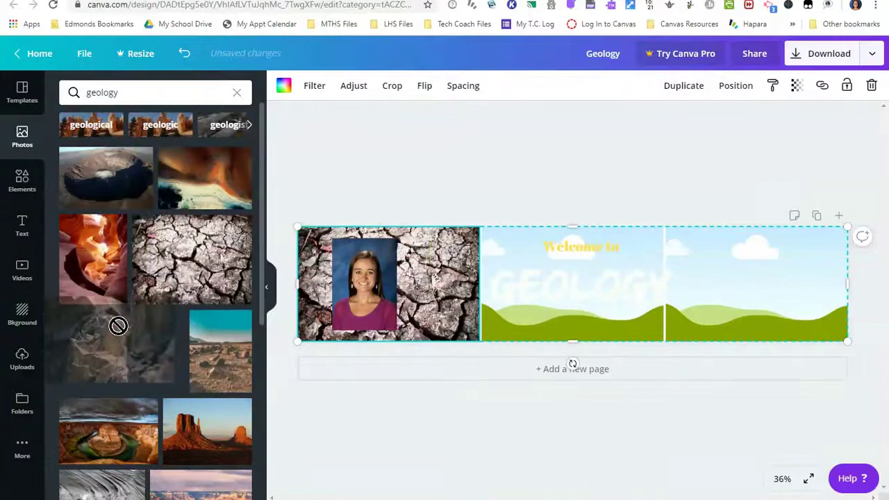
left_click(499, 250)
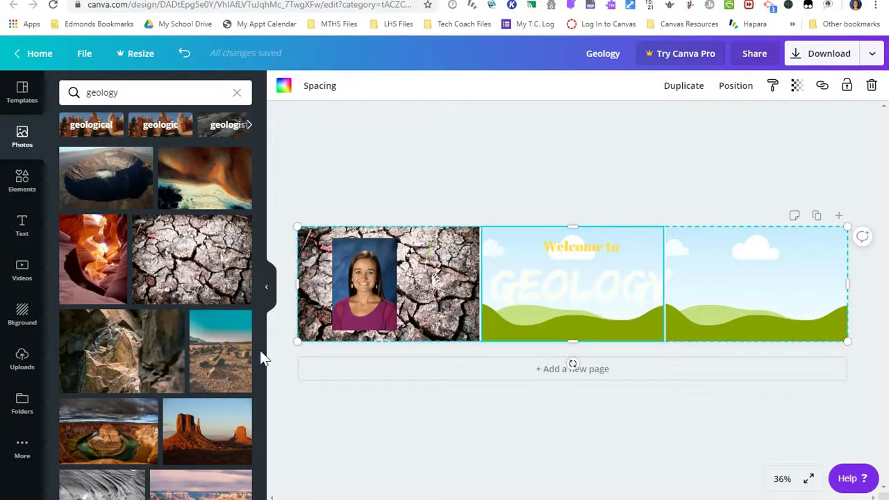
left_click_drag(146, 360, 625, 316)
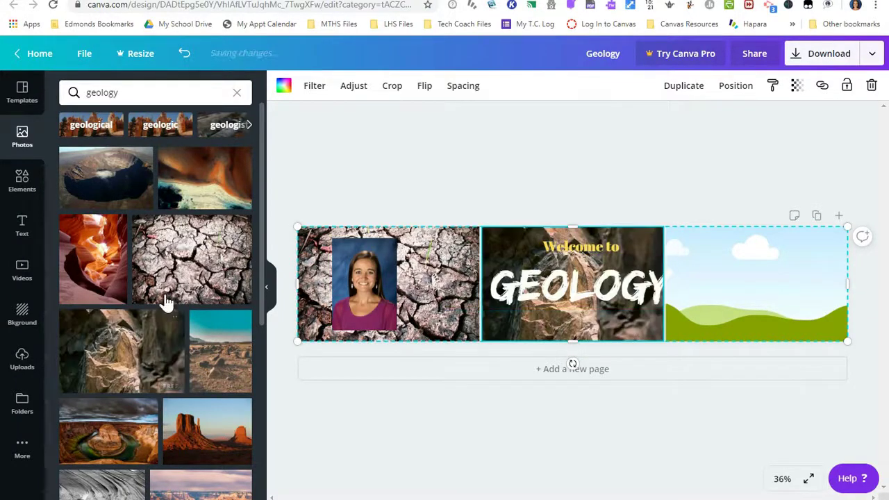
left_click_drag(123, 426, 791, 281)
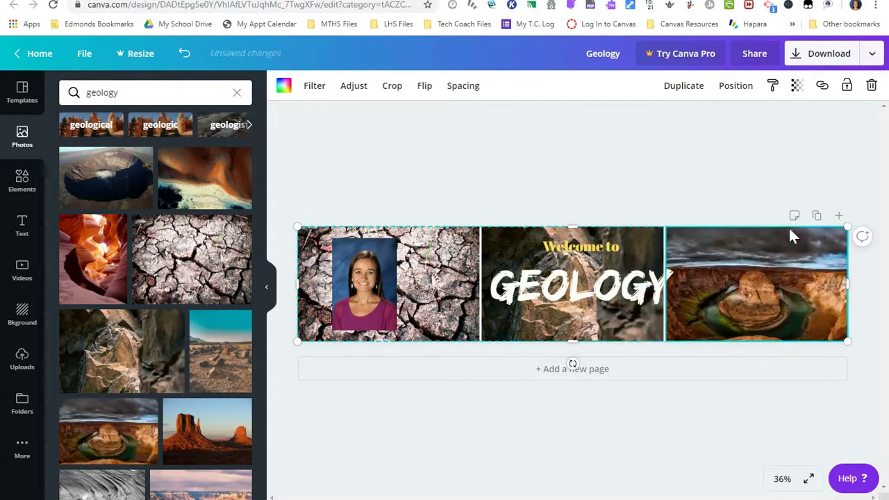
left_click(584, 164)
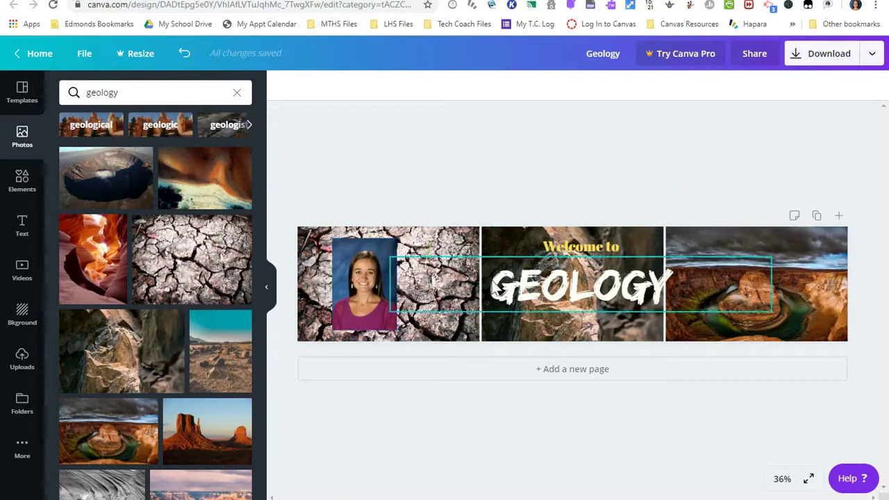
Clear the Grids search in Elements and scroll through the Text styles
left_click(25, 141)
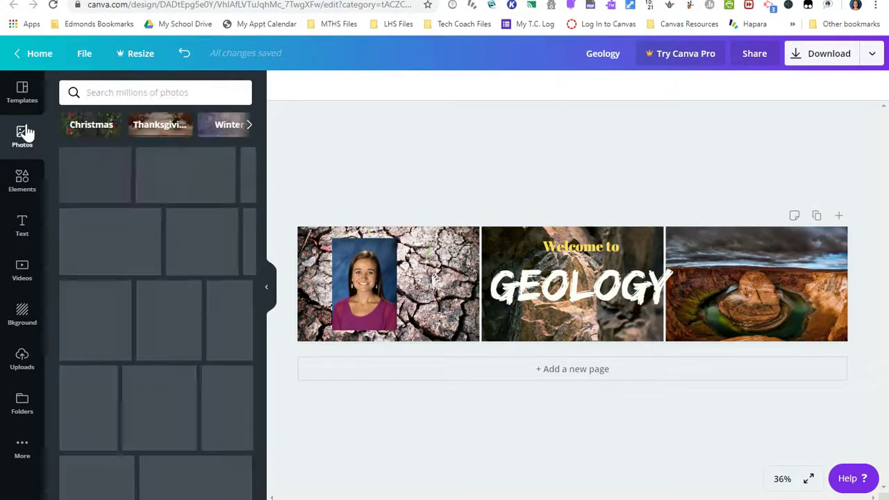
left_click(22, 183)
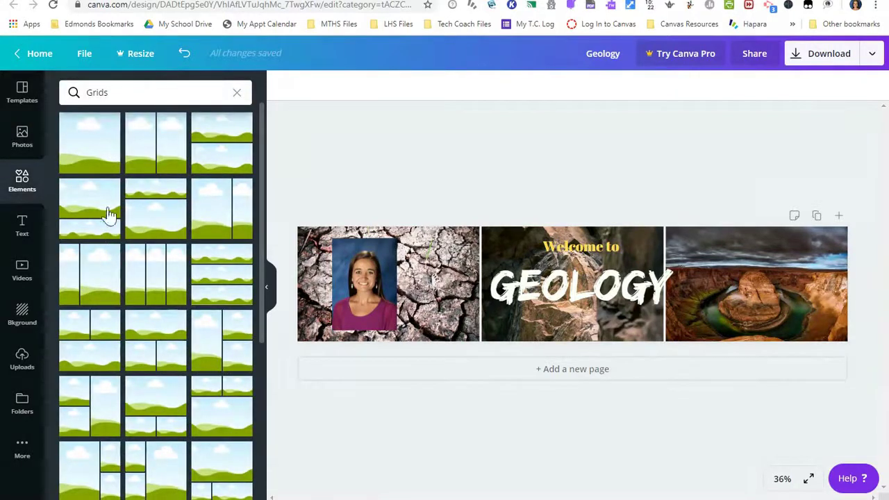
left_click(237, 92)
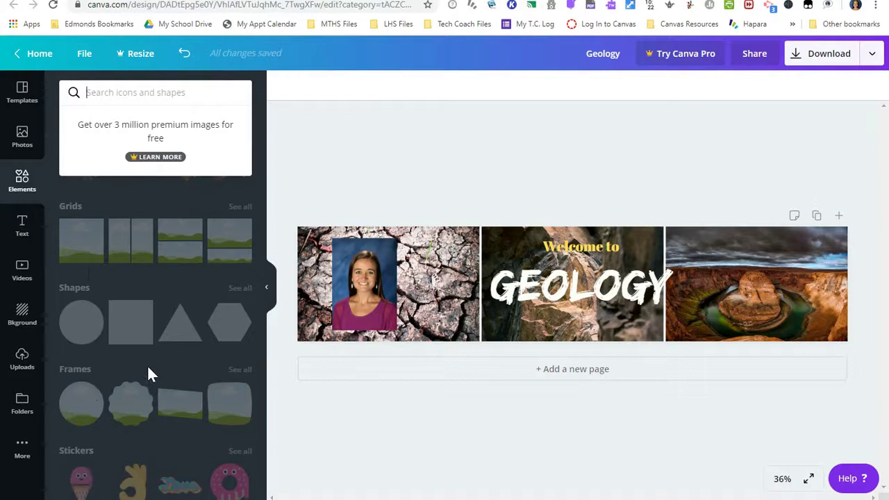
left_click(17, 234)
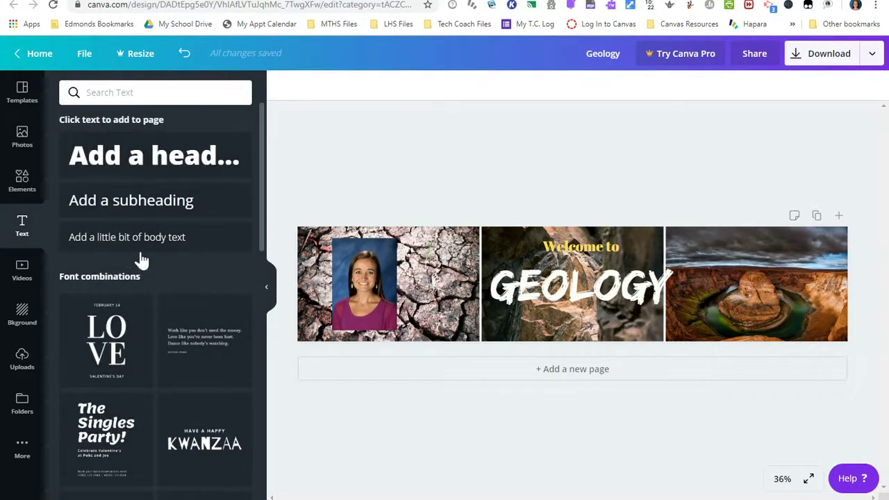
scroll(187, 391, "down", 1)
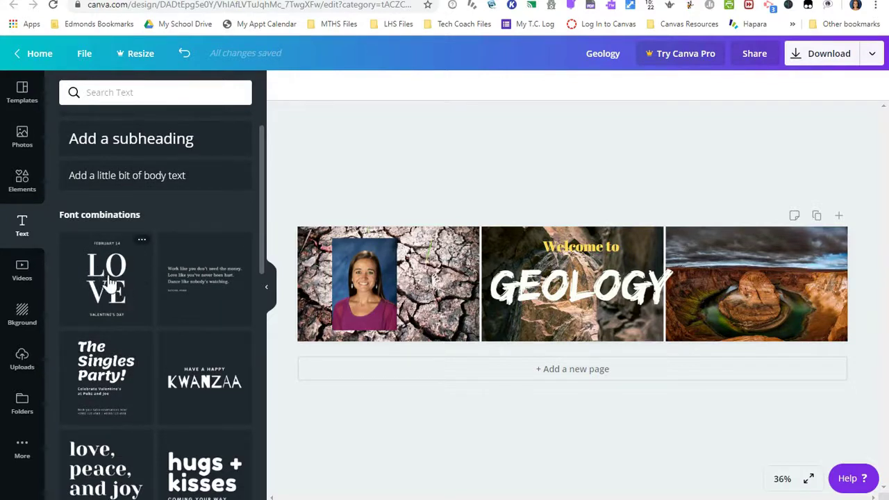
scroll(174, 318, "down", 2)
scroll(176, 321, "up", 1)
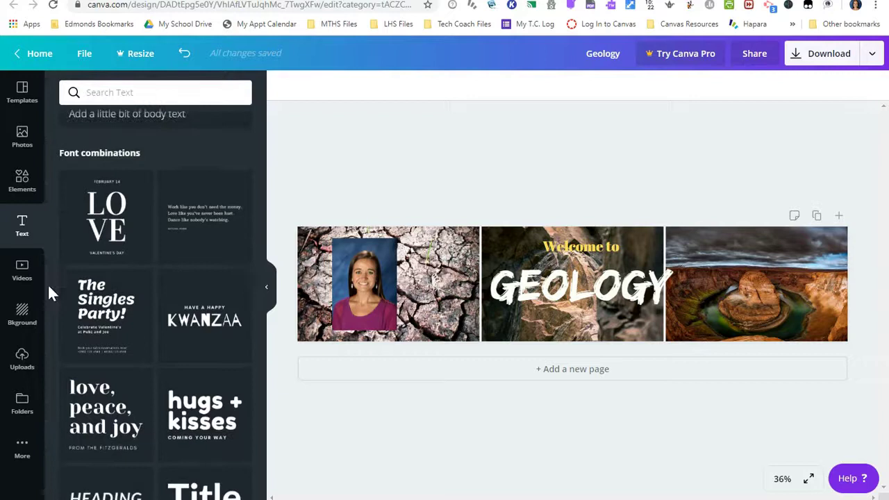
Scroll through the background options, then show the uploaded images
left_click(22, 316)
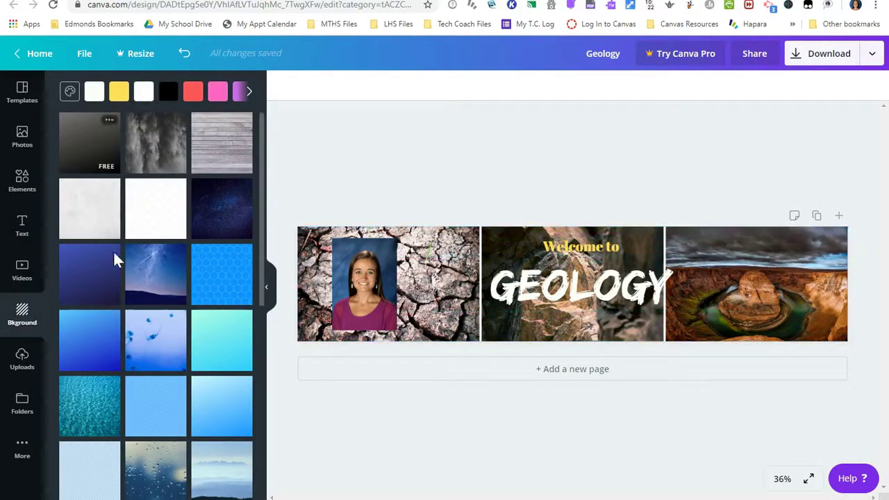
scroll(205, 359, "down", 3)
scroll(73, 347, "up", 3)
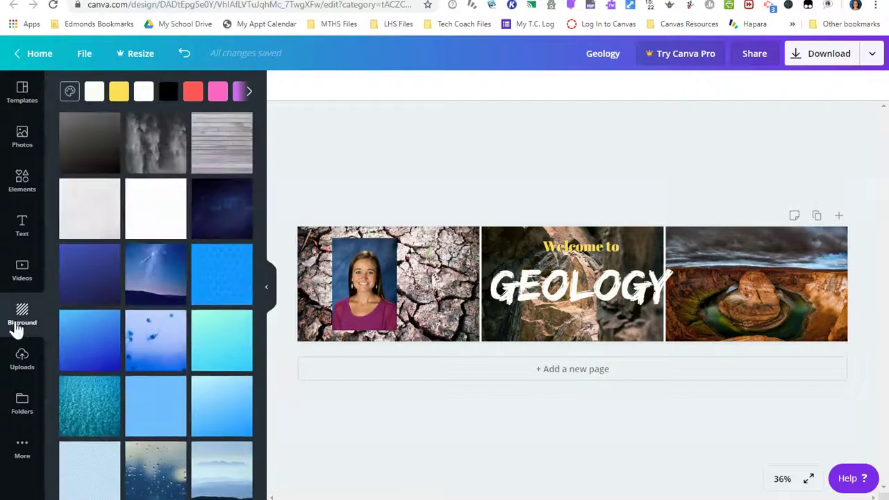
left_click(23, 360)
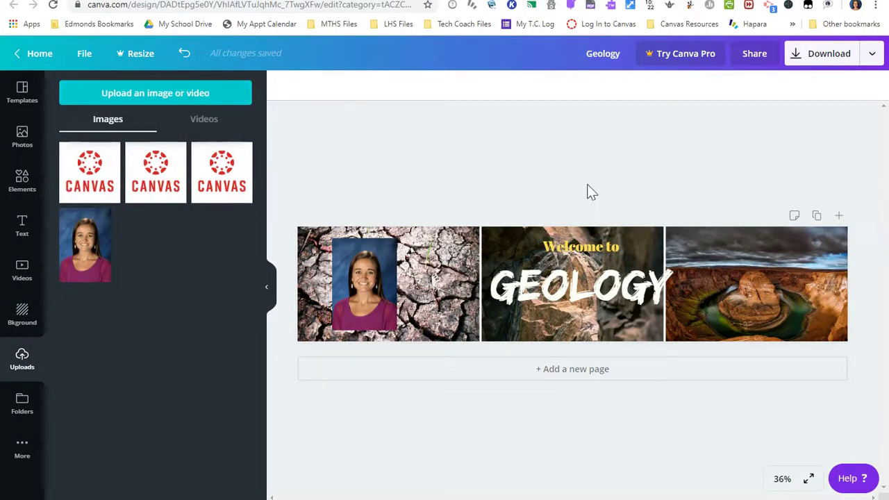
Nudge the GEOLOGY title left with the arrow key, then deselect to check the layout
left_click(593, 248)
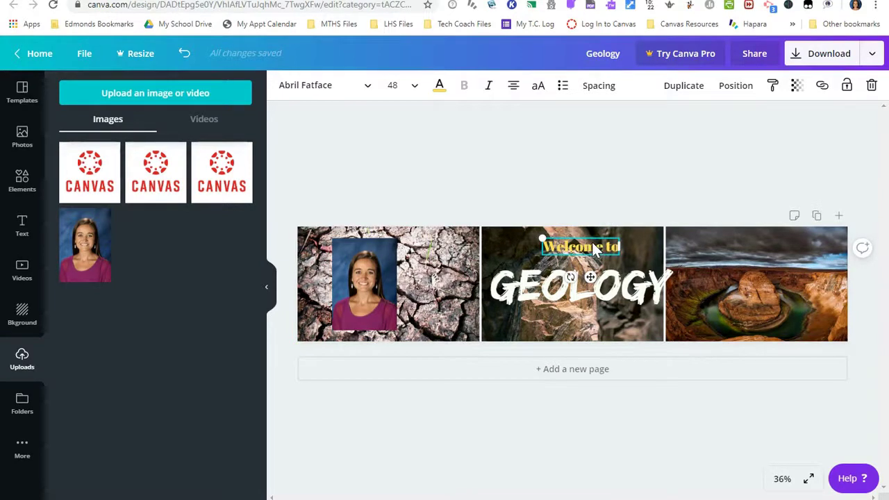
left_click(590, 277)
key("Left")
key("Left")
key("Left")
key("Left")
key("Left")
key("Left")
key("Left")
key("Left")
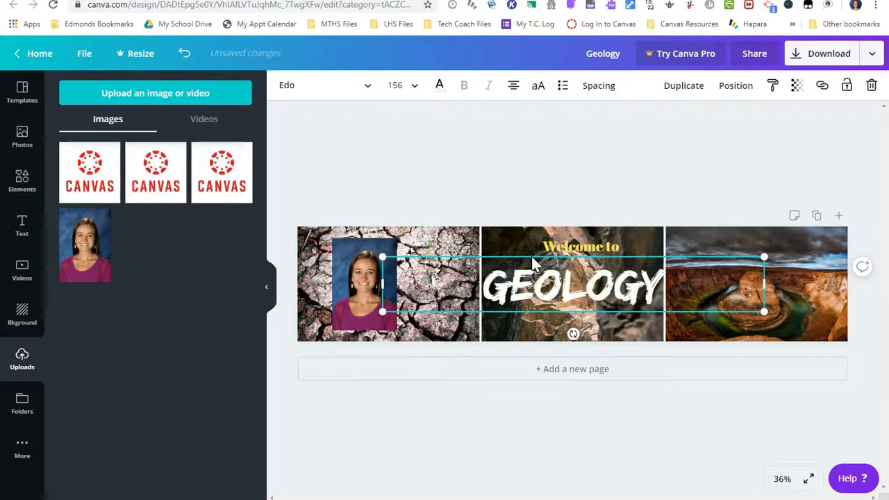
left_click(587, 244)
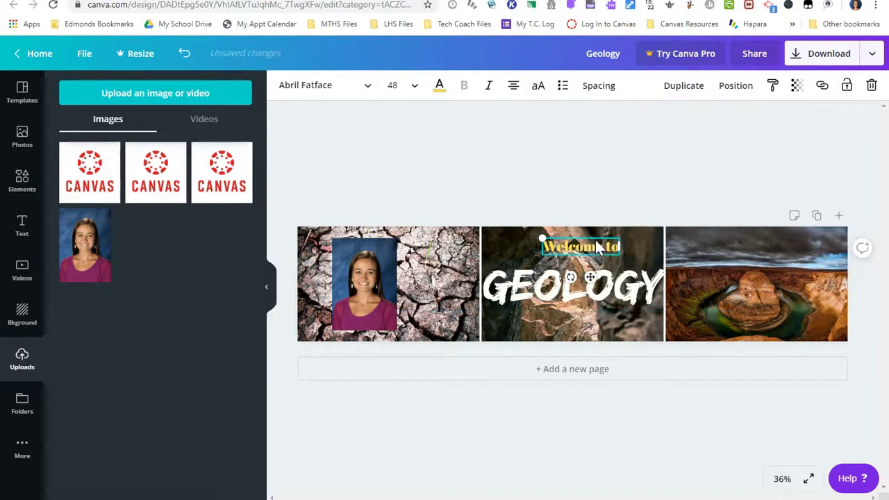
left_click(593, 148)
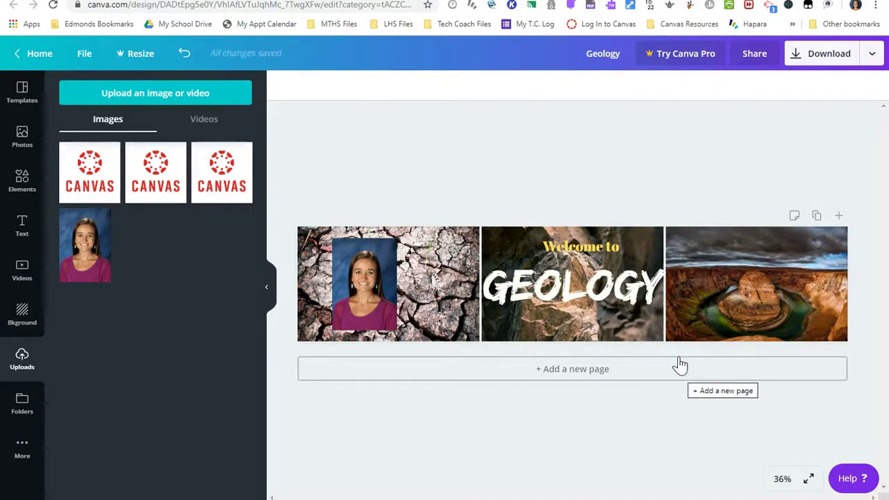
Download the banner with PNG as the file type
left_click(827, 61)
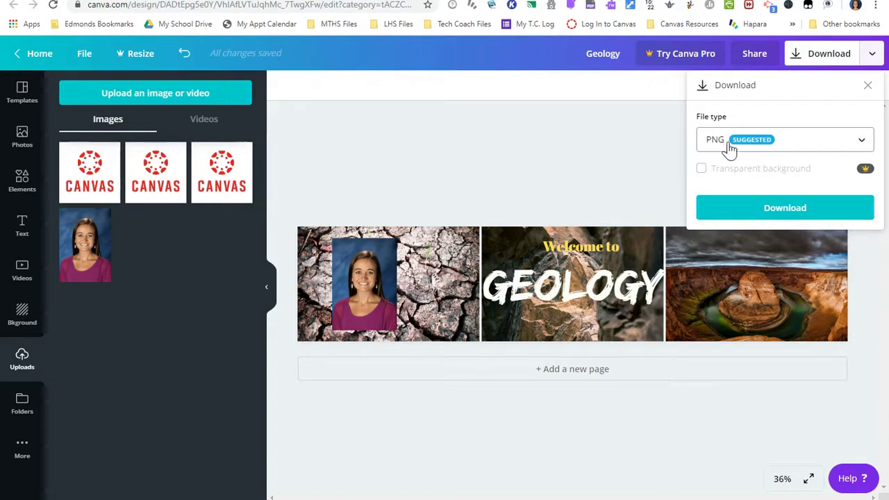
left_click(794, 208)
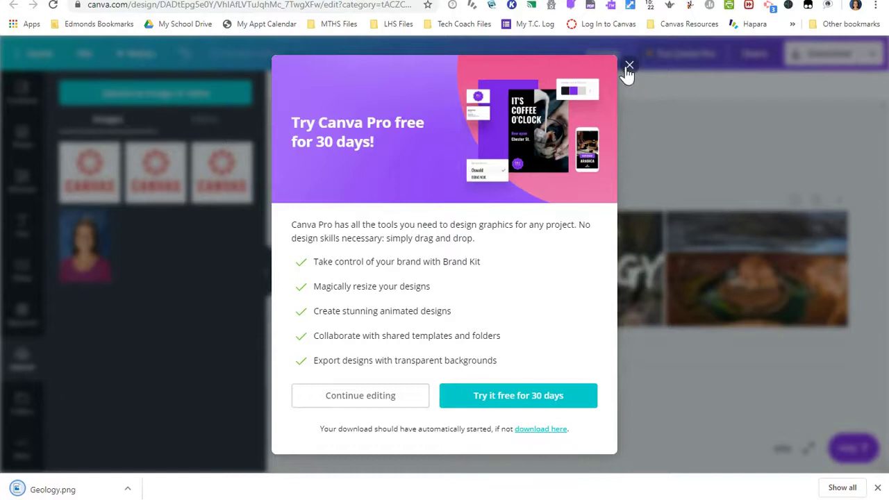
Dismiss the Canva Pro offer and view the downloaded Geology.png full-screen in Photos
left_click(627, 70)
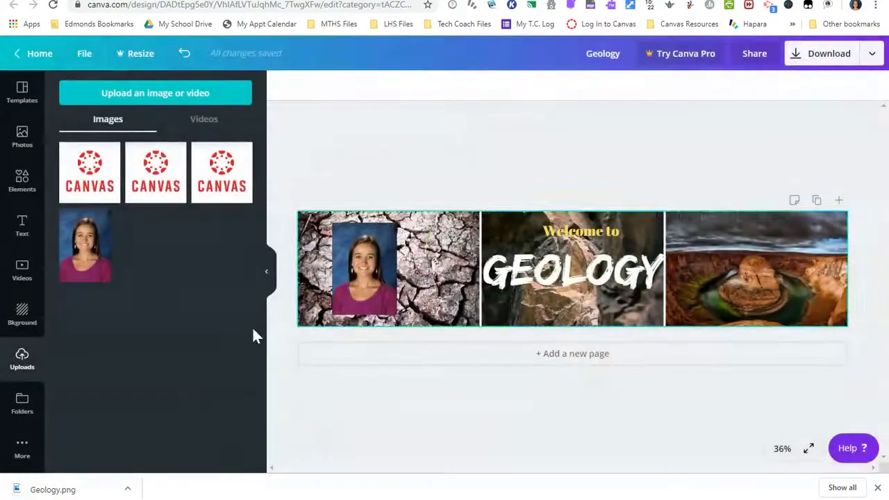
left_click(64, 493)
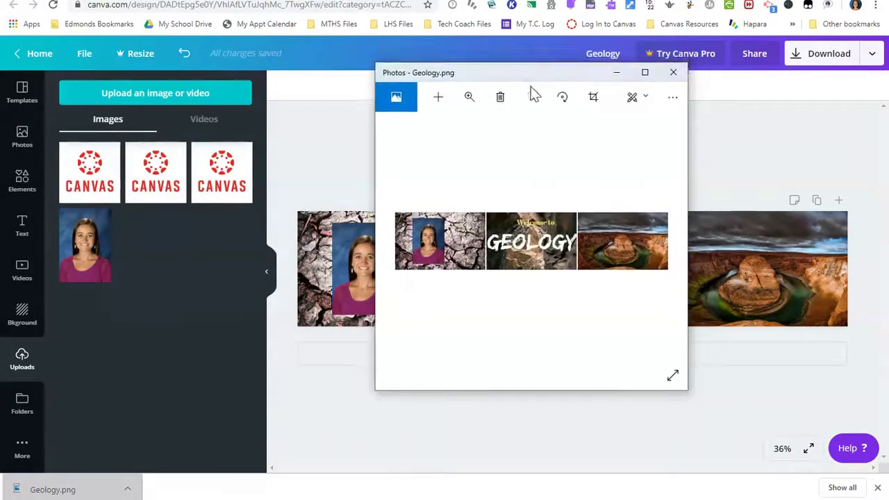
left_click(645, 72)
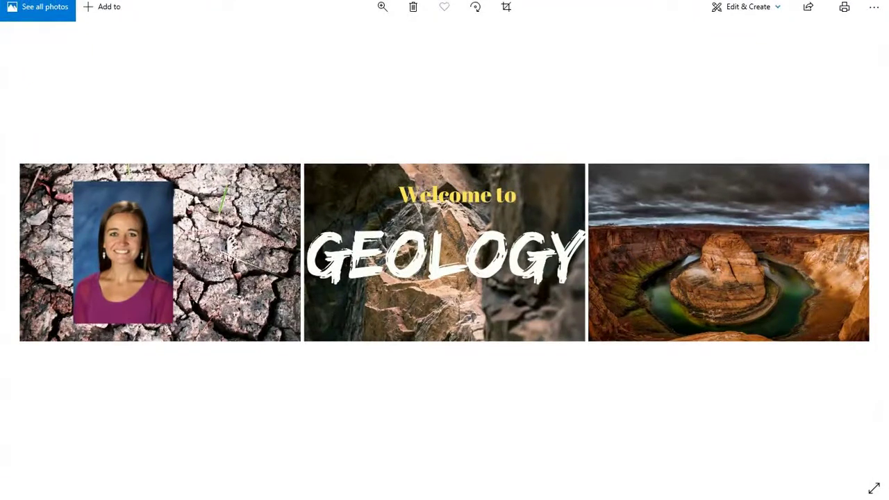
Save a PNG copy of the banner, extending the name Geology with 'cours'
left_click(876, 9)
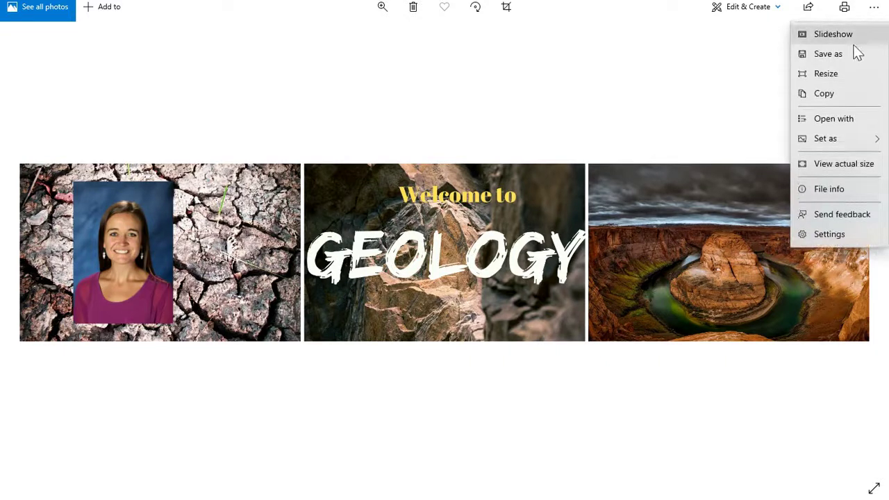
left_click(848, 54)
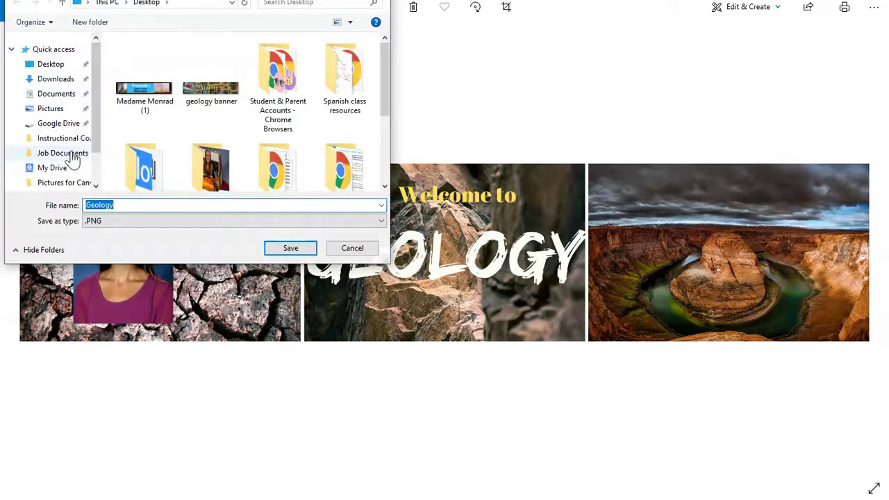
left_click(113, 205)
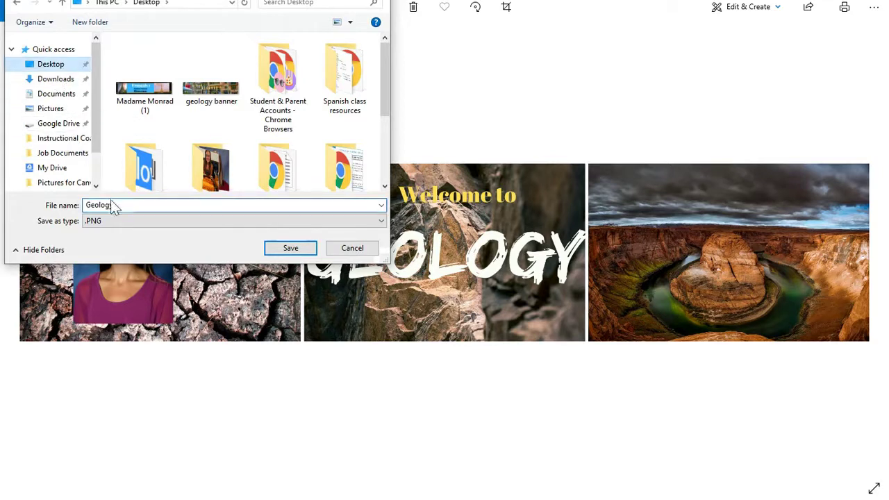
double_click(113, 205)
key("End")
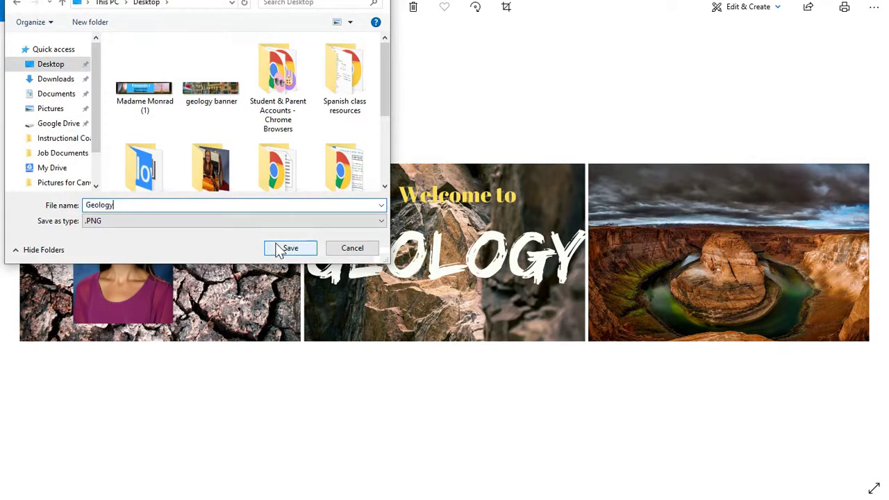
type("course banner")
left_click(282, 250)
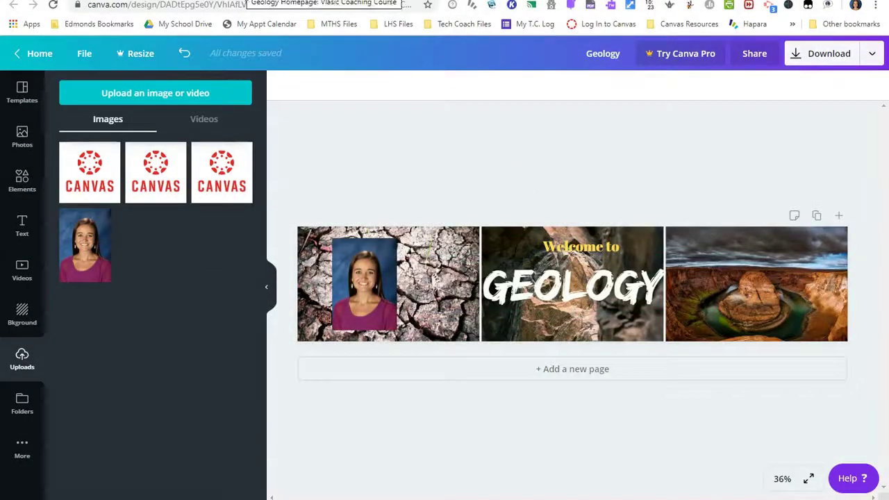
Switch to the Chrome tab showing the Canvas 'Spanish 2 example' page
left_click(253, 0)
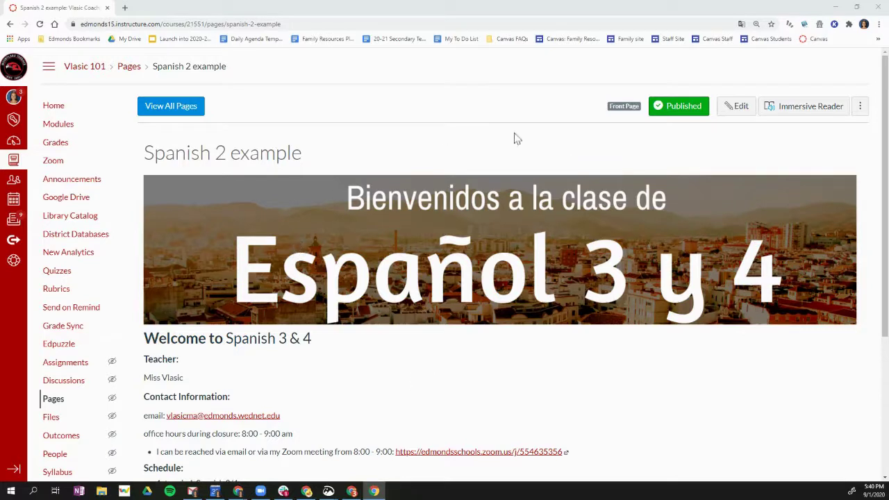
Edit the Spanish 2 example page, enlarge the editor, and delete the Español 3 y 4 banner
left_click(739, 108)
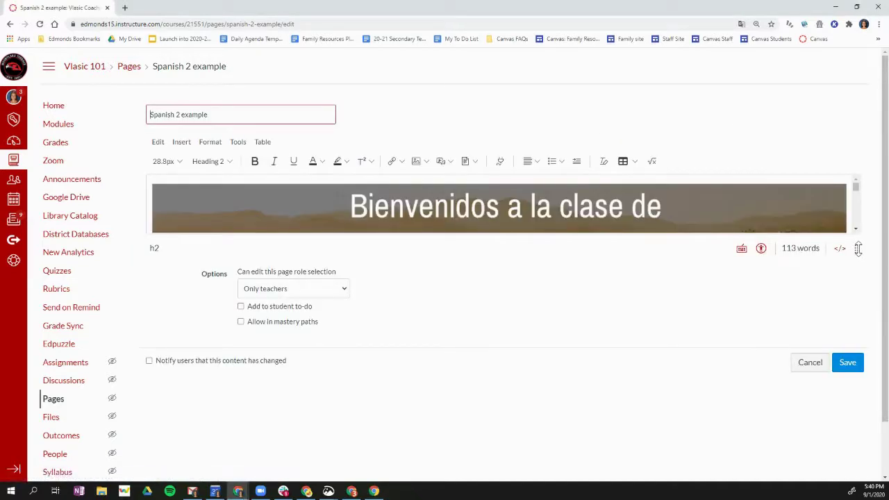
left_click_drag(858, 249, 858, 443)
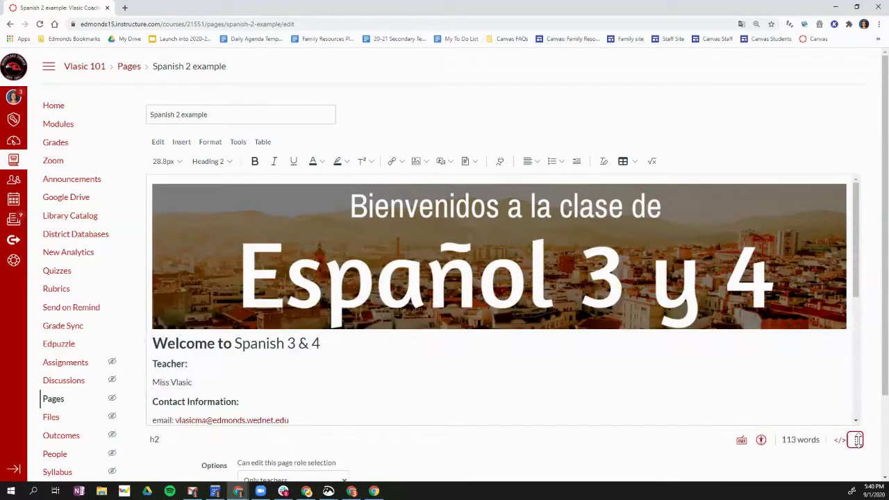
left_click(519, 235)
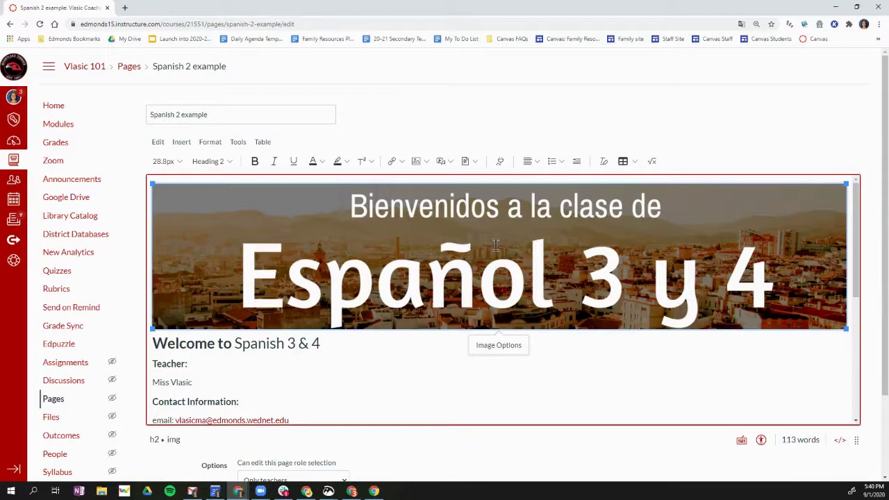
key("Delete")
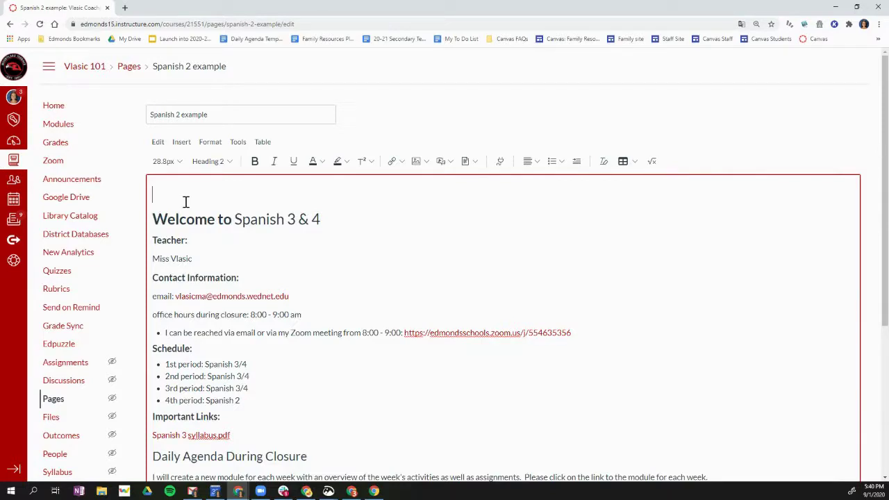
Start an image upload from the Images menu and browse the computer for the file
left_click(420, 167)
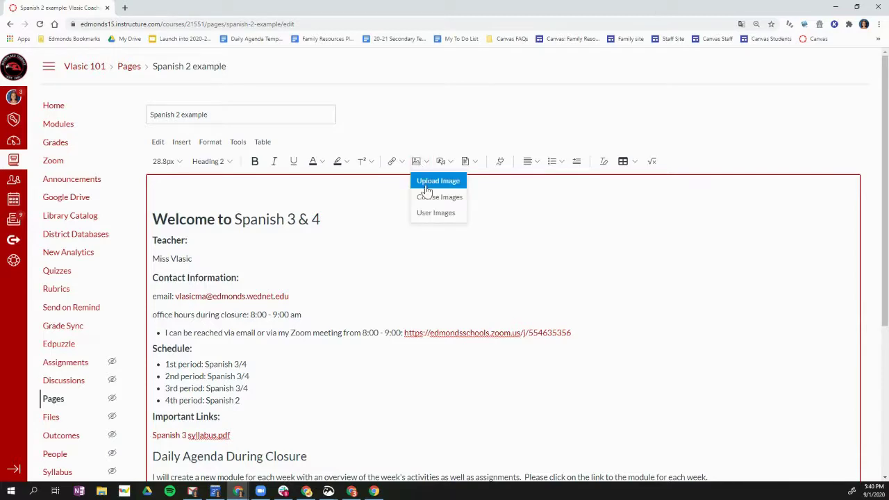
left_click(431, 182)
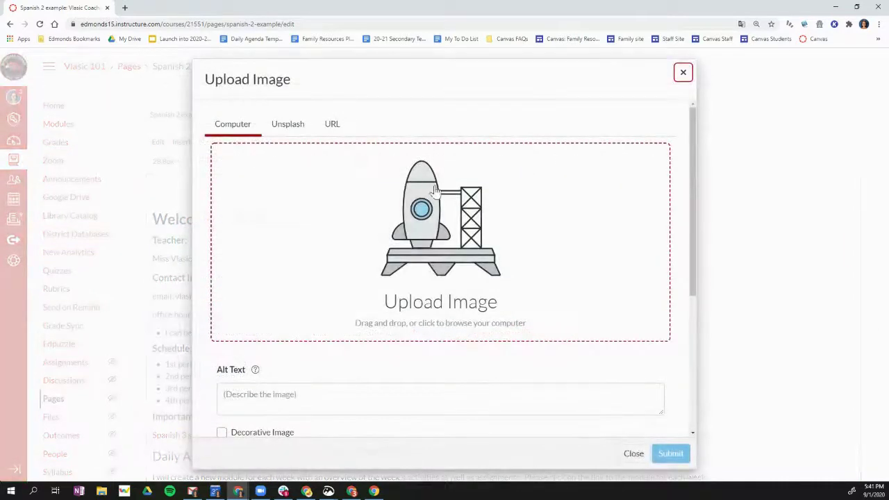
left_click(436, 249)
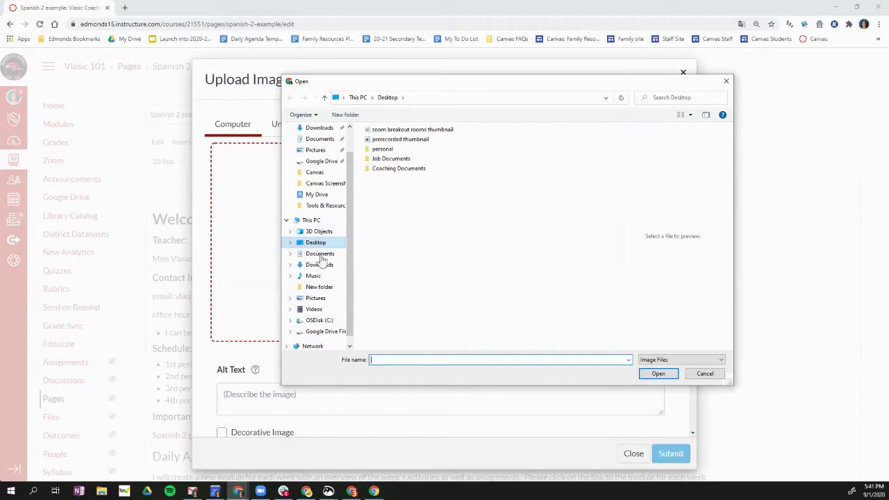
Choose Geology from My Drive > Instructional Coaching > Tools & Resources > Canva creations
left_click(318, 164)
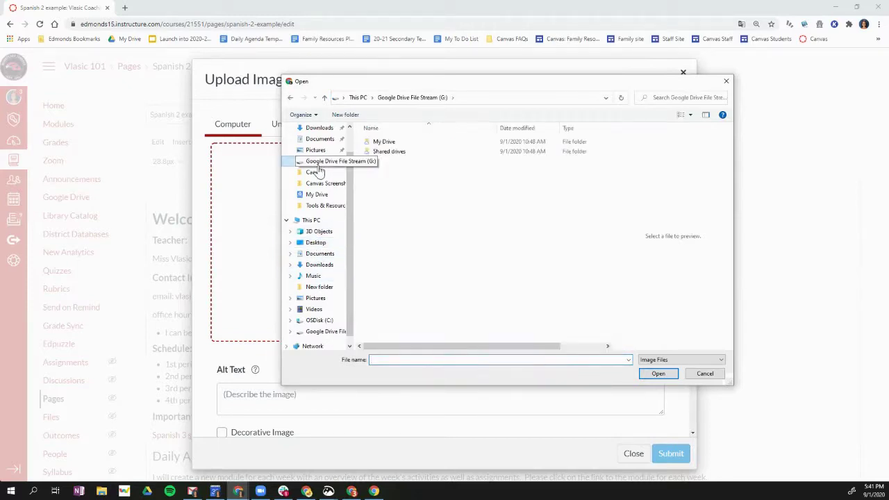
double_click(385, 142)
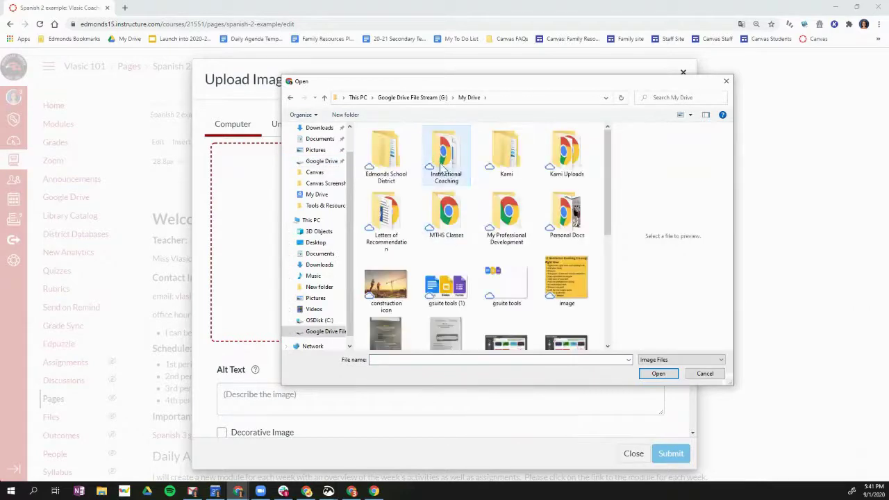
double_click(444, 153)
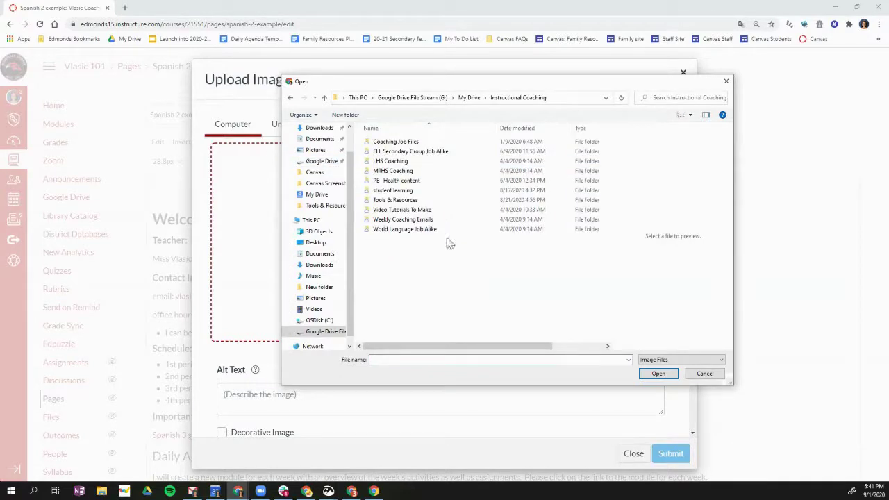
double_click(406, 201)
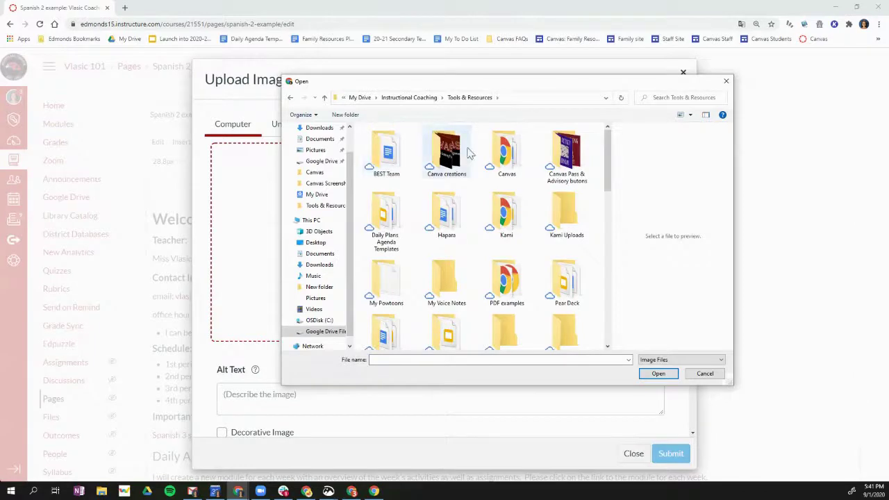
double_click(448, 154)
scroll(536, 312, "down", 12)
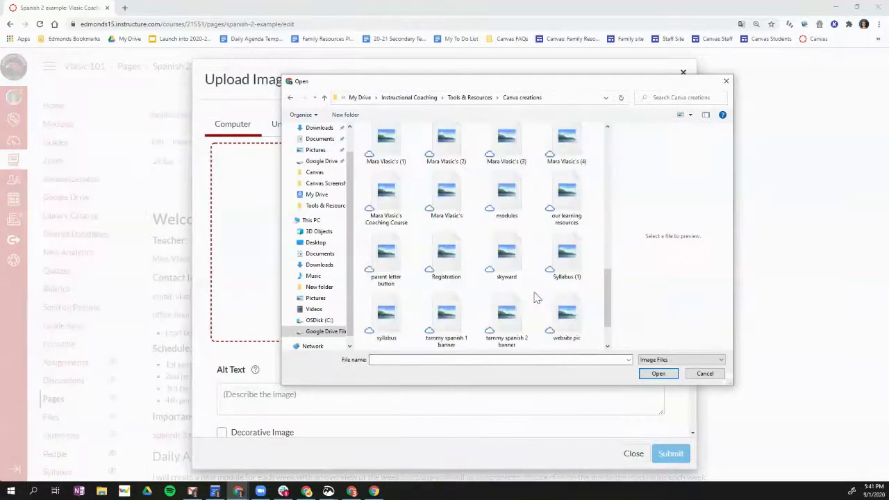
scroll(535, 298, "up", 5)
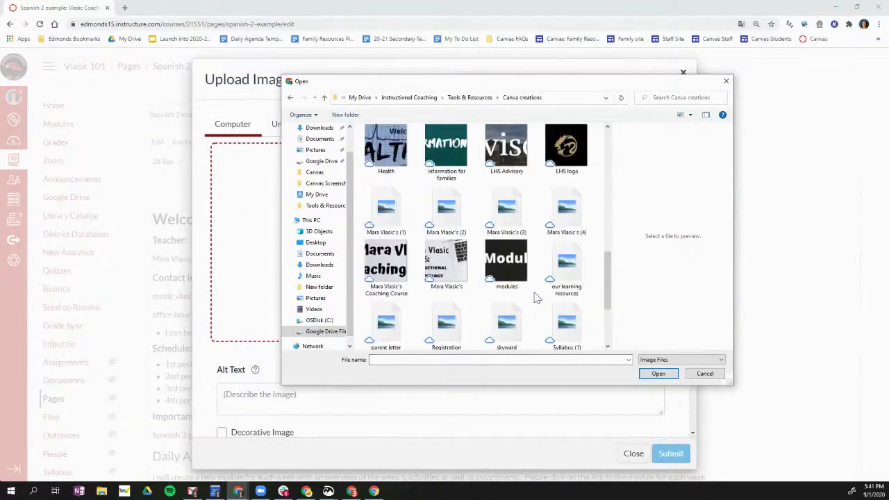
left_click(442, 223)
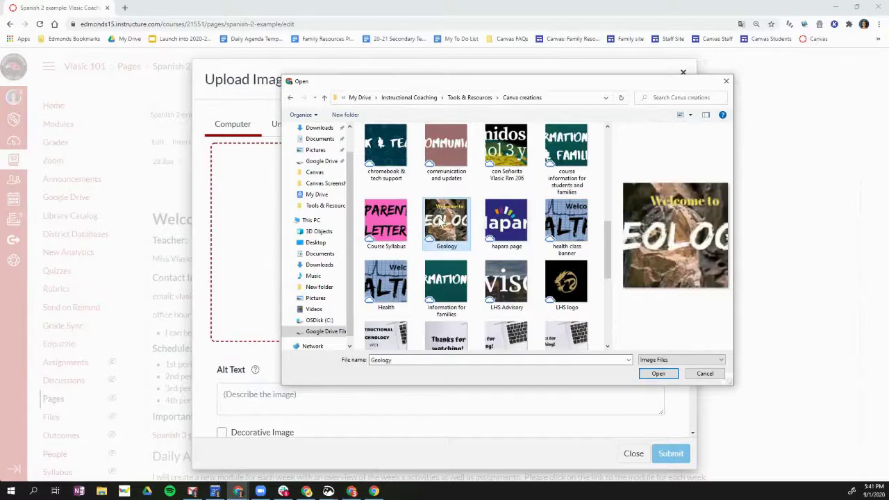
left_click(657, 374)
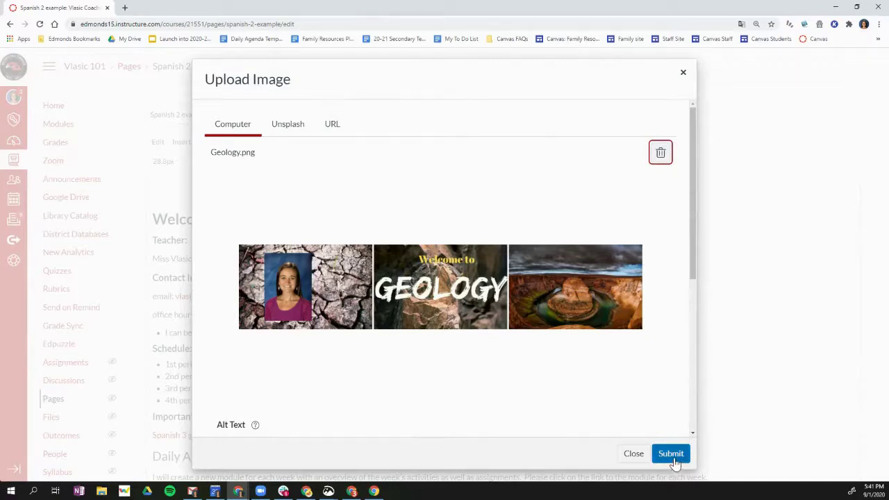
Enter alt text 'Welcome to Geology Banner' and submit the image embedded at the page top
mouse_move(256, 429)
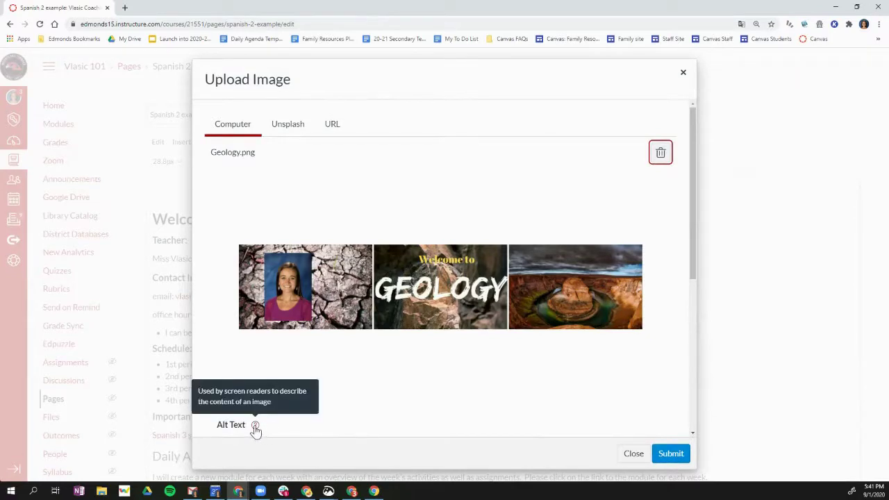
scroll(324, 409, "down", 3)
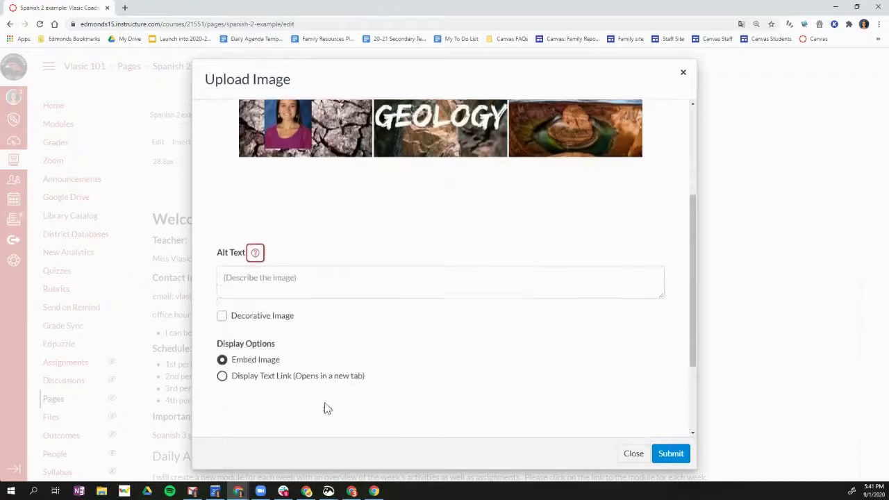
left_click(259, 275)
scroll(289, 220, "up", 1)
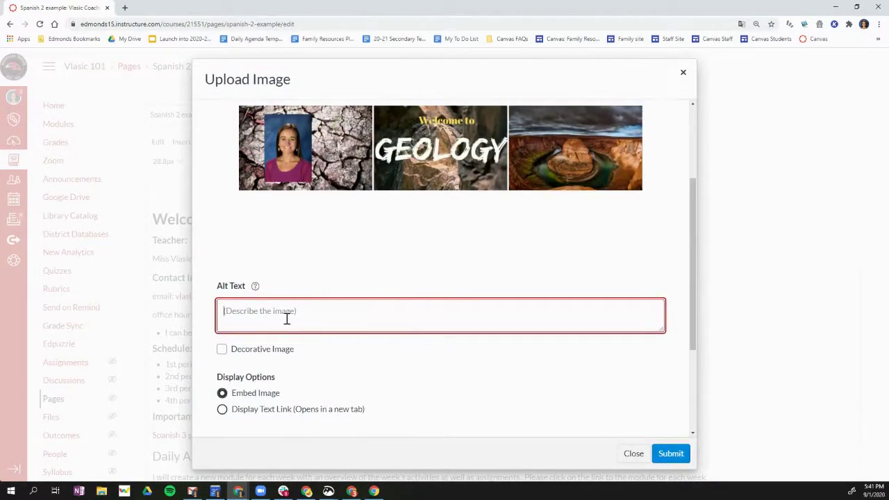
type("Welcoem")
key("BackSpace")
key("BackSpace")
key("BackSpace")
key("BackSpace")
left_click(671, 455)
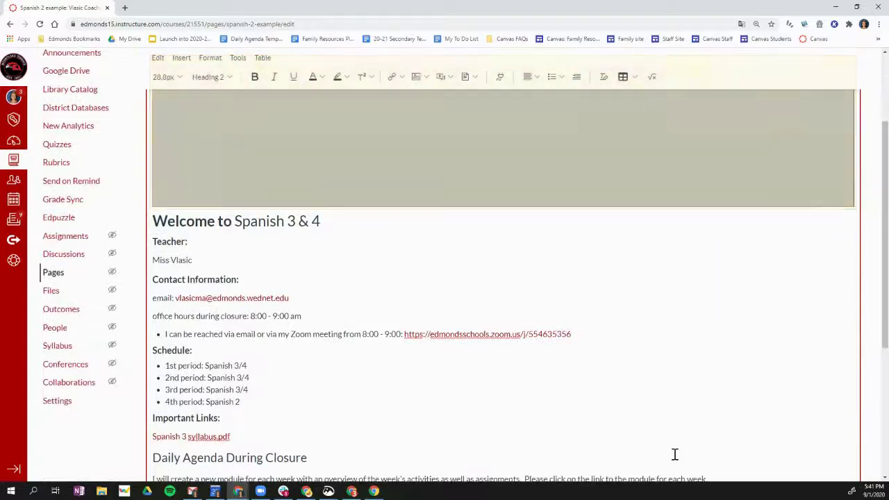
Restore the accidentally deleted Geology banner with Ctrl+Z and save the Spanish 2 example page
scroll(649, 379, "up", 2)
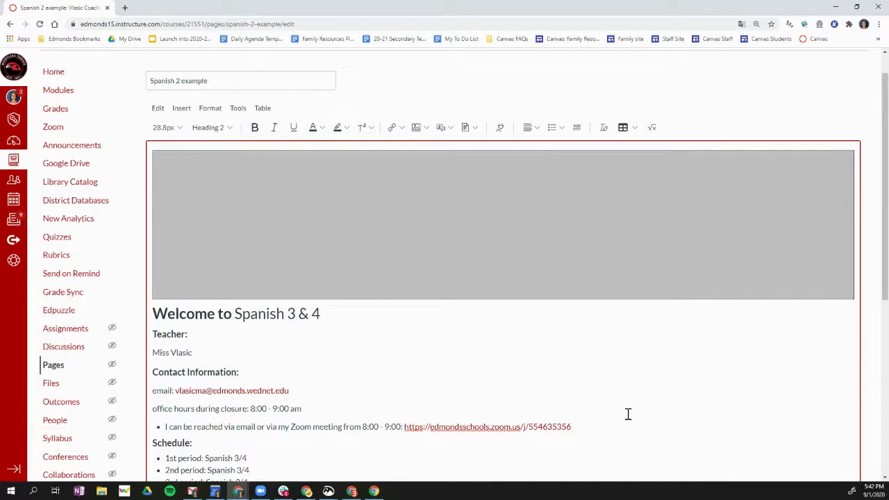
left_click(478, 250)
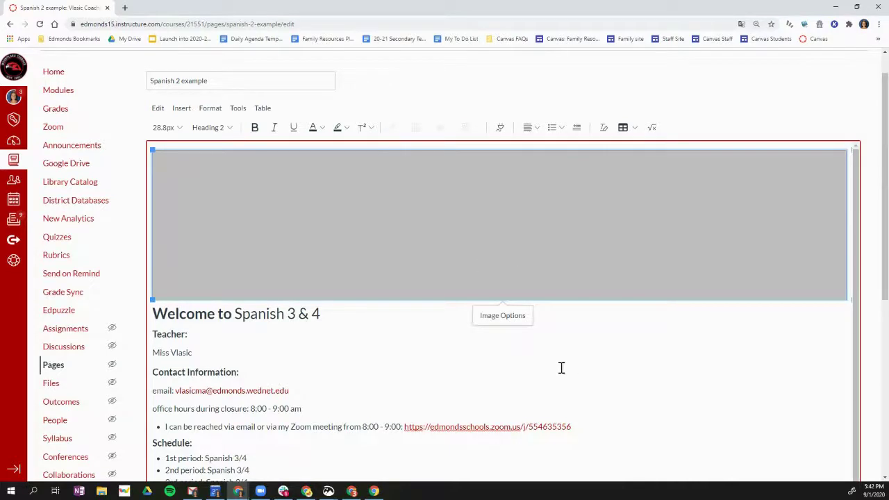
key("Delete")
scroll(562, 366, "down", 1)
key("ctrl+z")
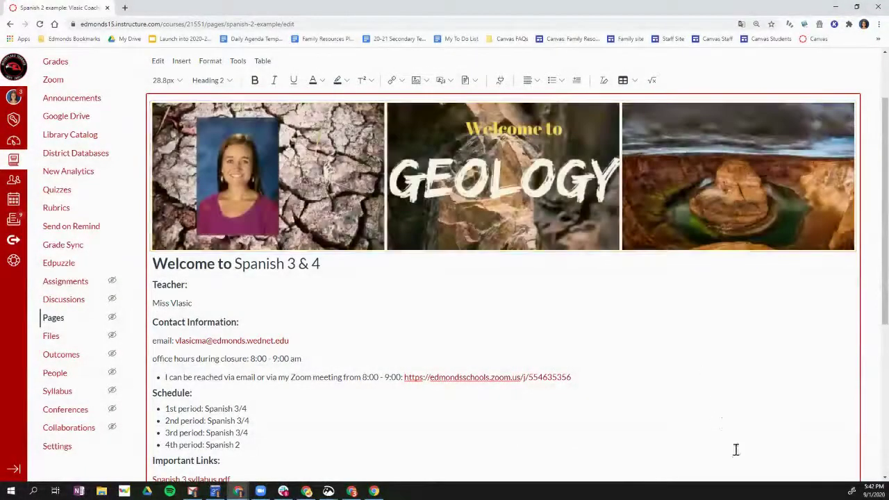
scroll(877, 415, "down", 4)
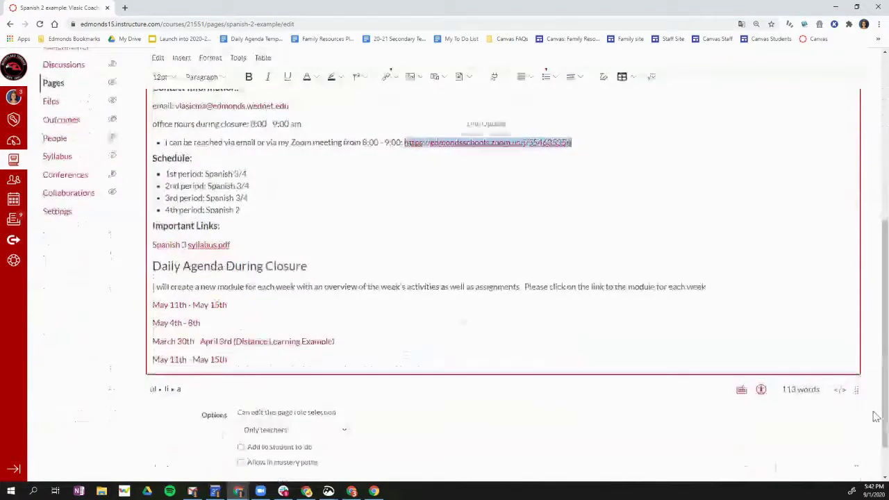
left_click(848, 455)
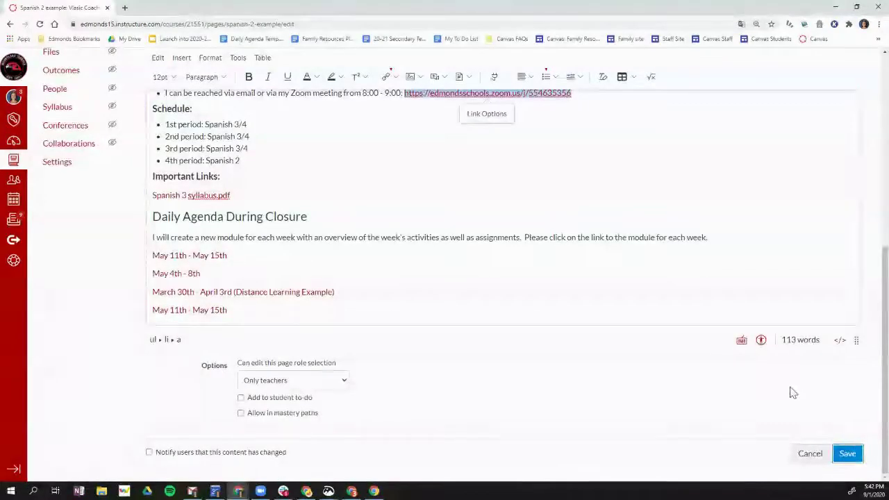